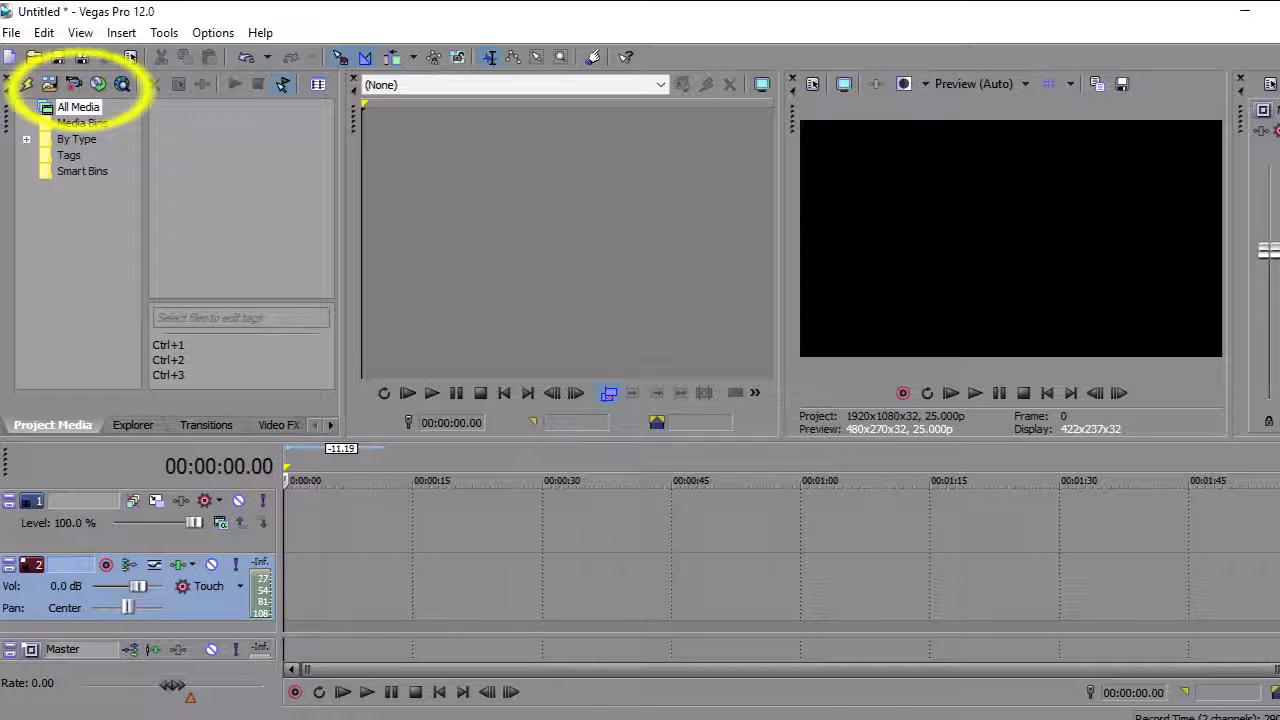
left_click(50, 85)
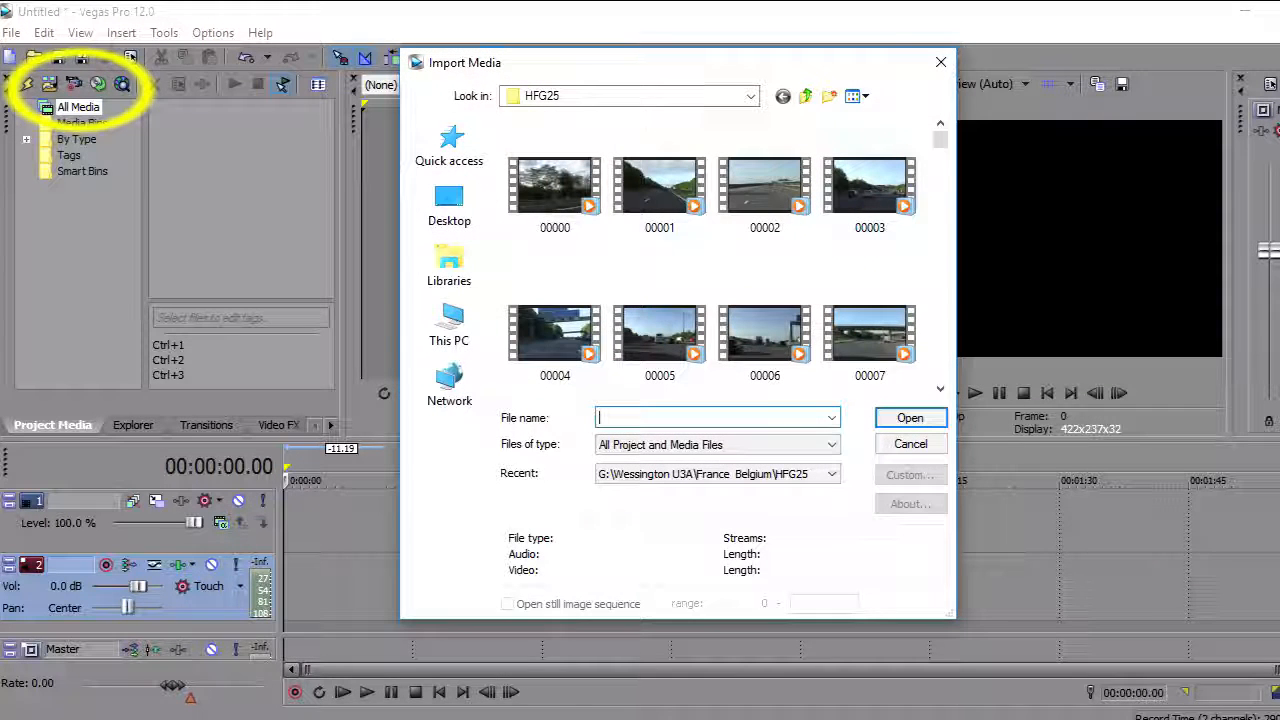
left_click(751, 96)
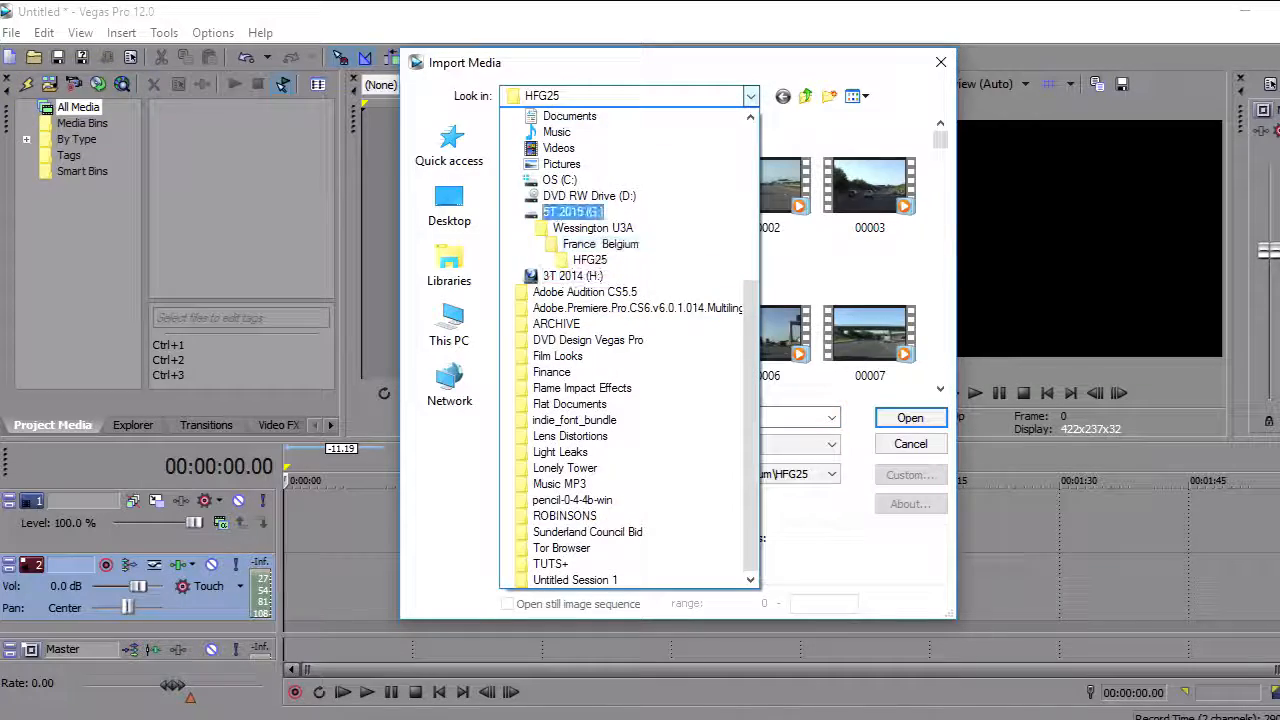
key("Escape")
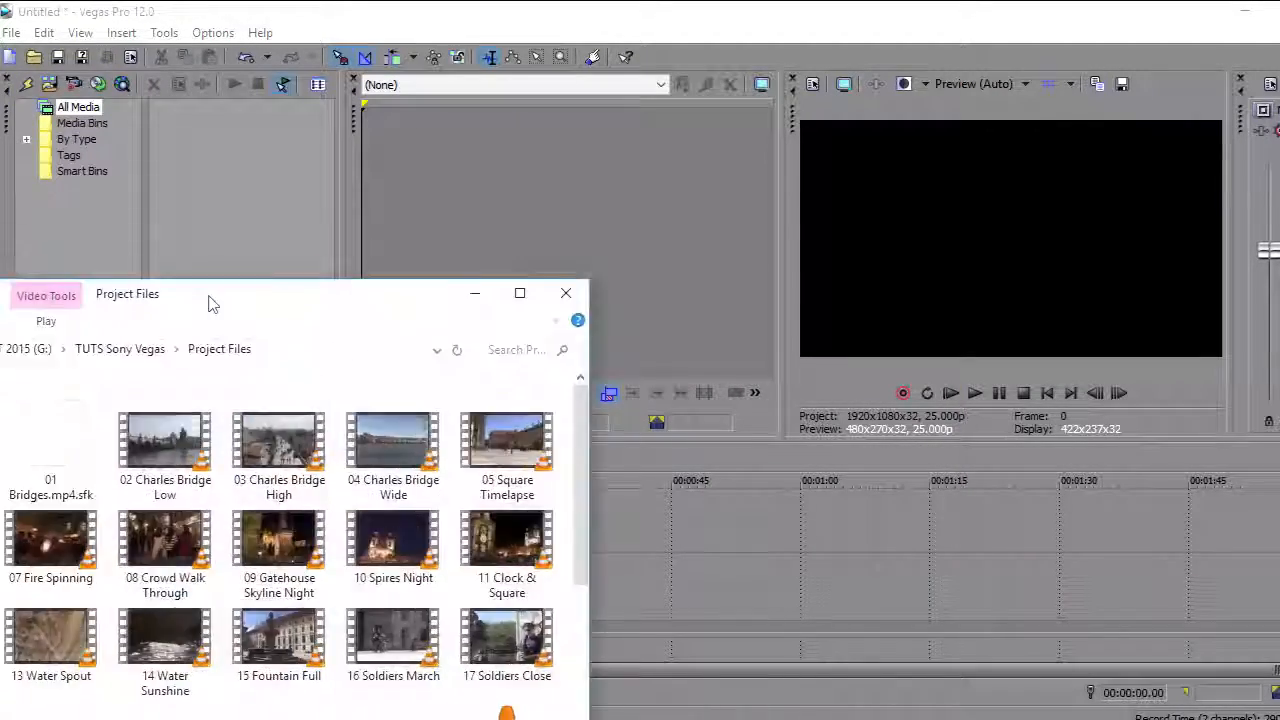
Step: Add the 01 Bridges clip from the Project Files folder to the start of the timeline and minimize the folder window
left_click_drag(209, 300, 198, 212)
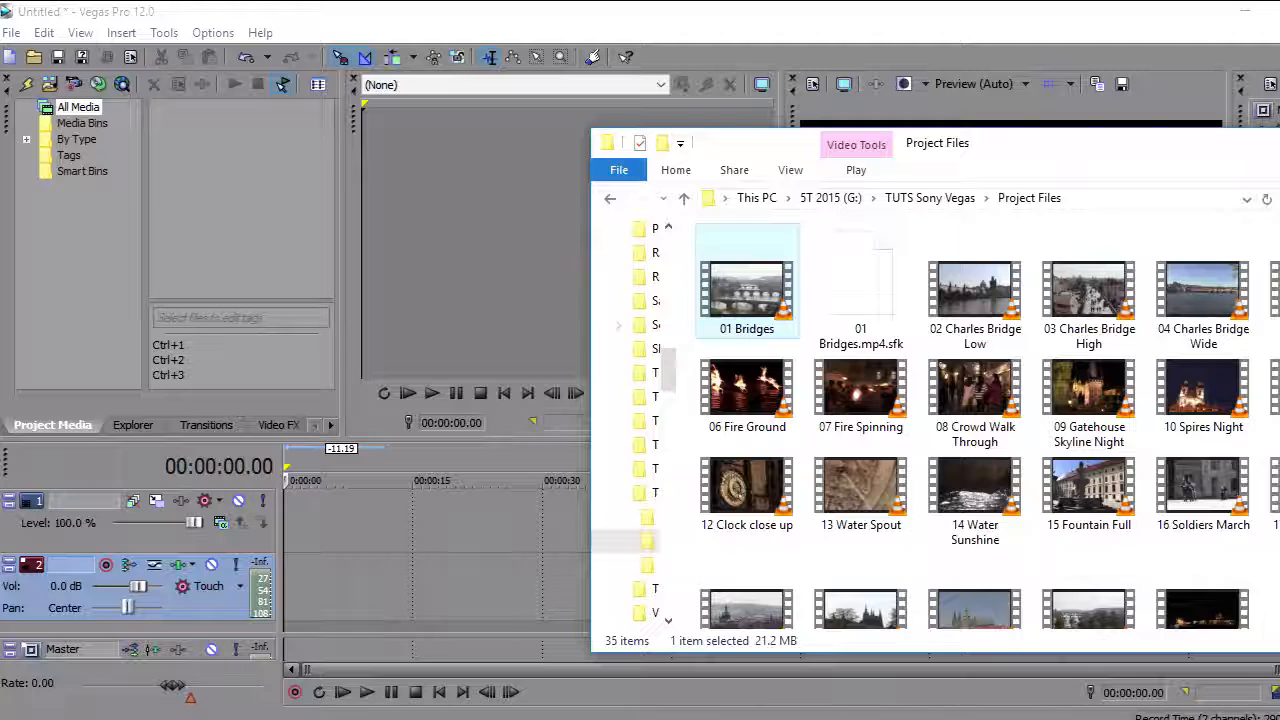
left_click_drag(746, 290, 370, 604)
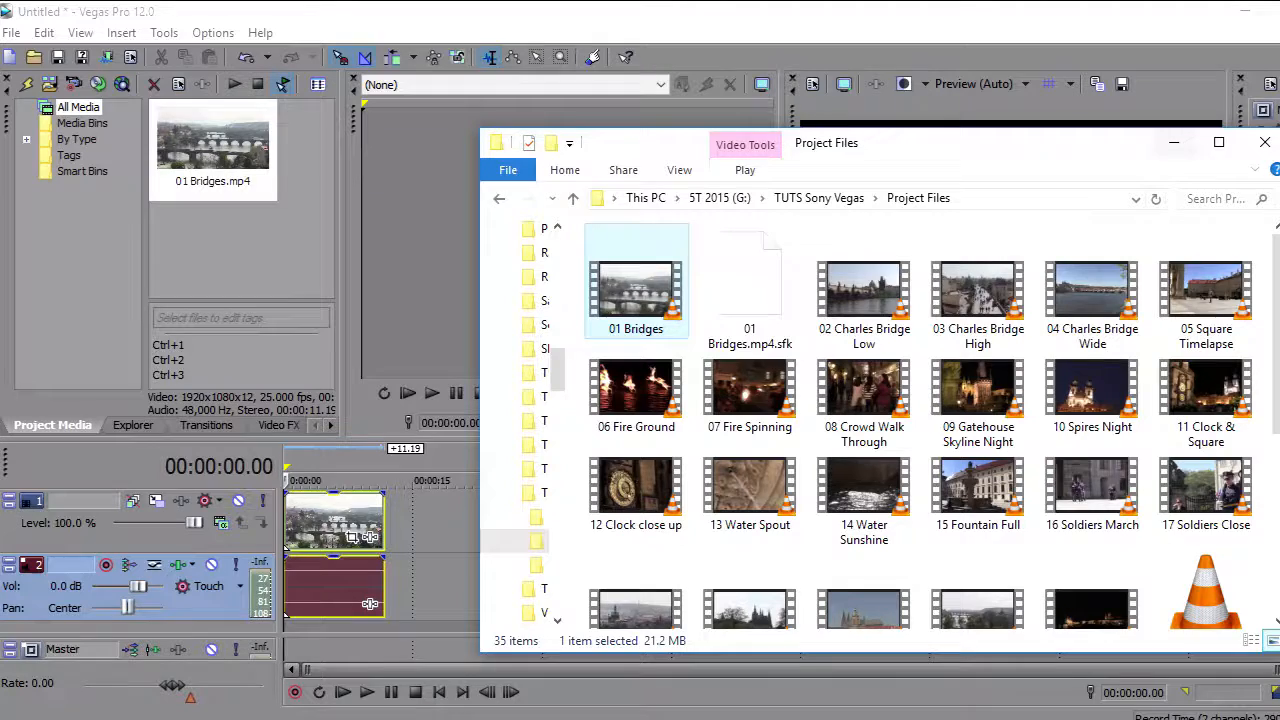
left_click(1174, 143)
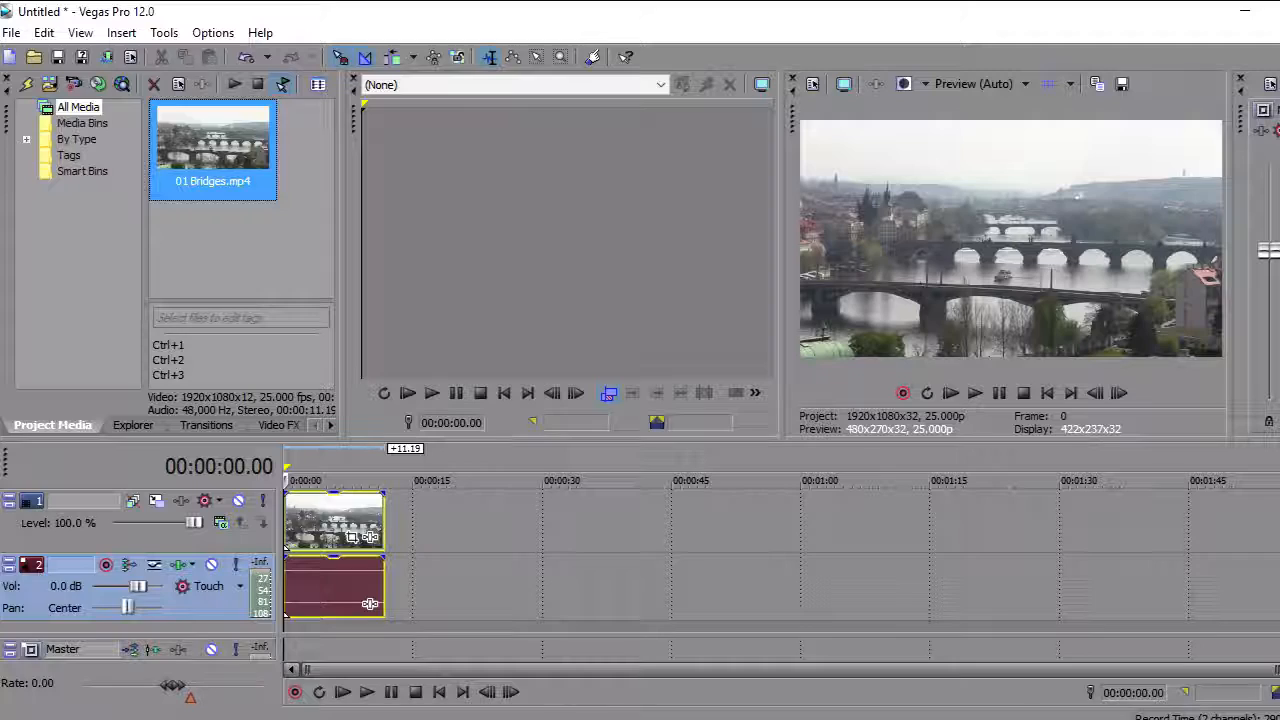
Step: Close the Trimmer window and enlarge the video preview into the freed space
left_click_drag(364, 122, 301, 194)
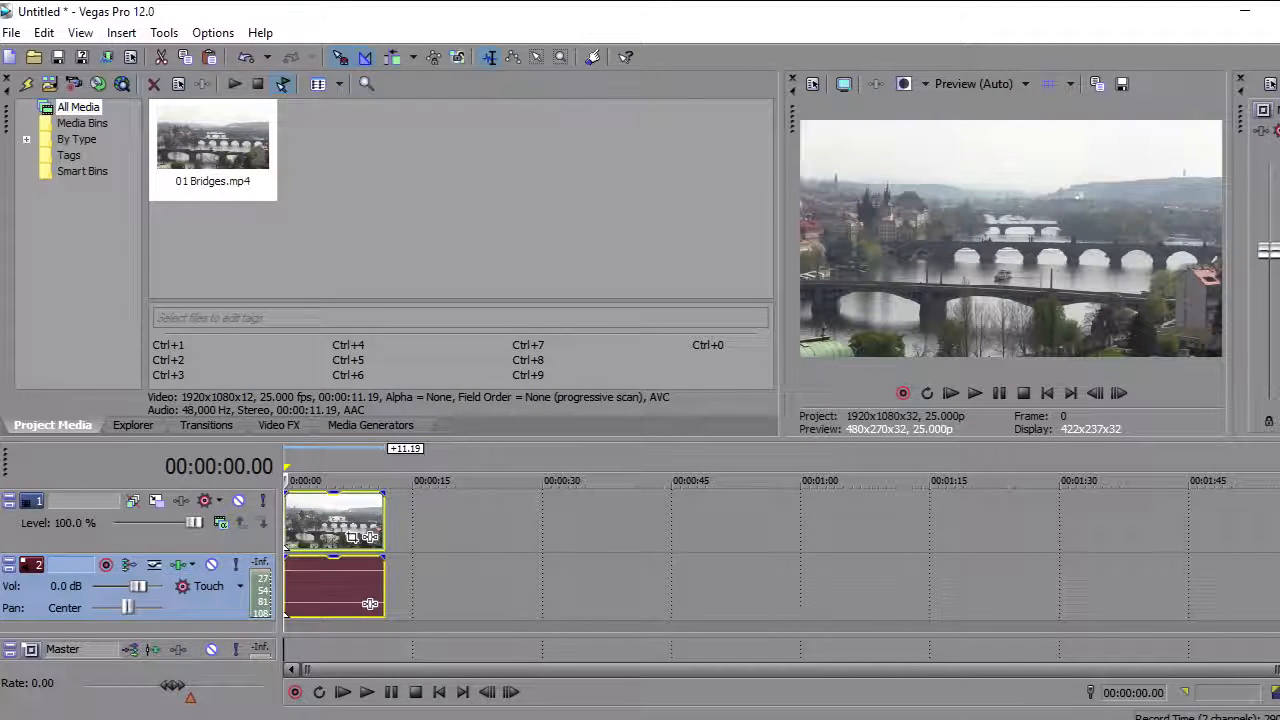
left_click_drag(782, 213, 590, 213)
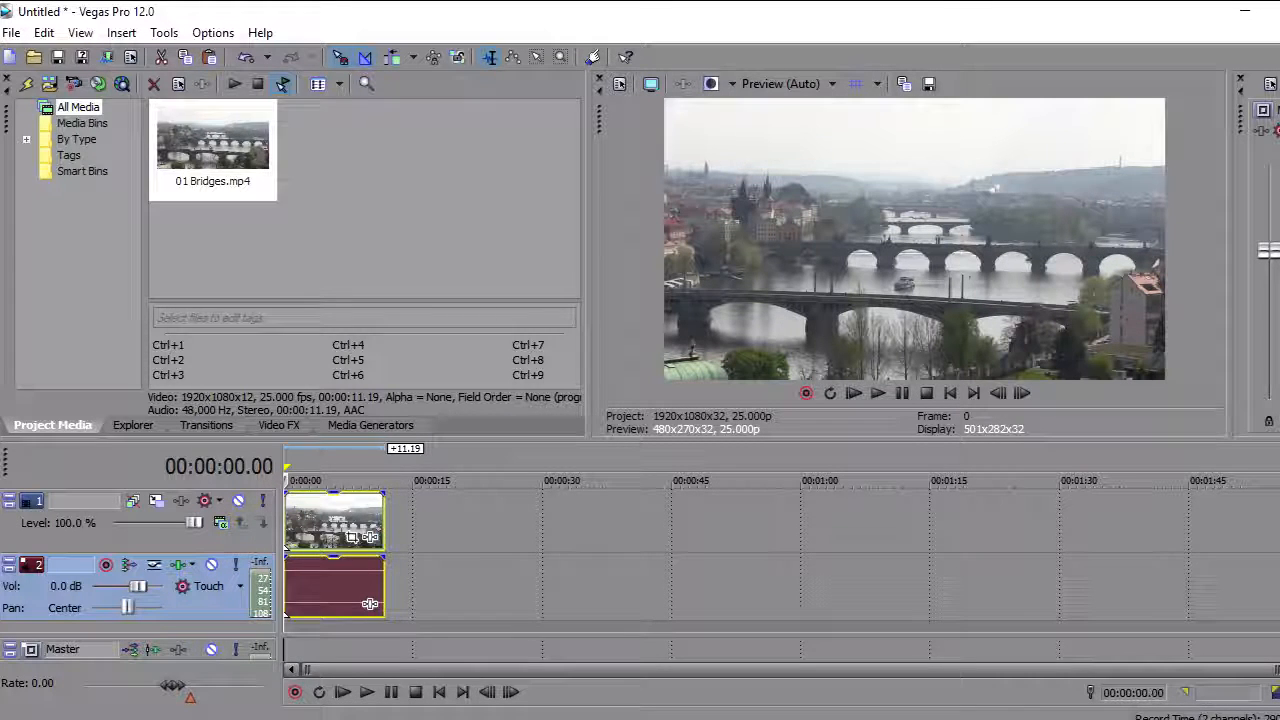
Step: Look through the Transitions, Video FX and Media Generators windows and return to Project Media
key("alt+1")
key("alt+7")
key("alt+8")
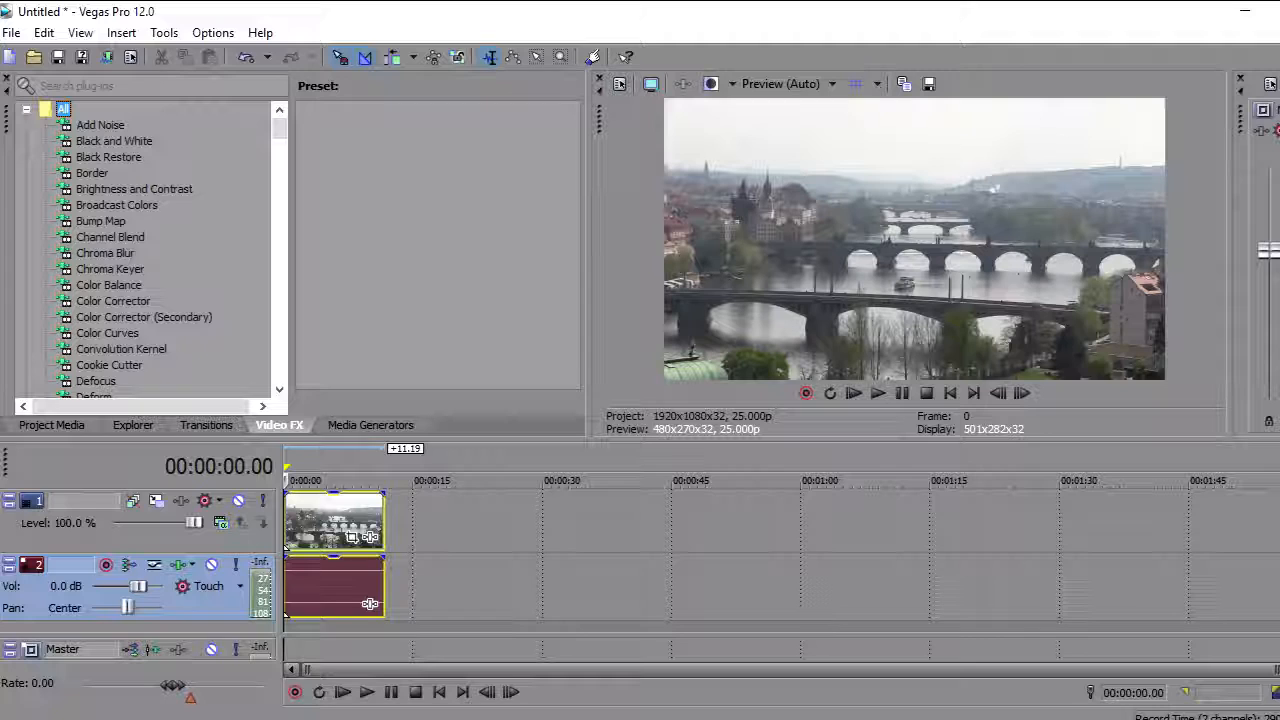
key("alt+9")
key("alt+1")
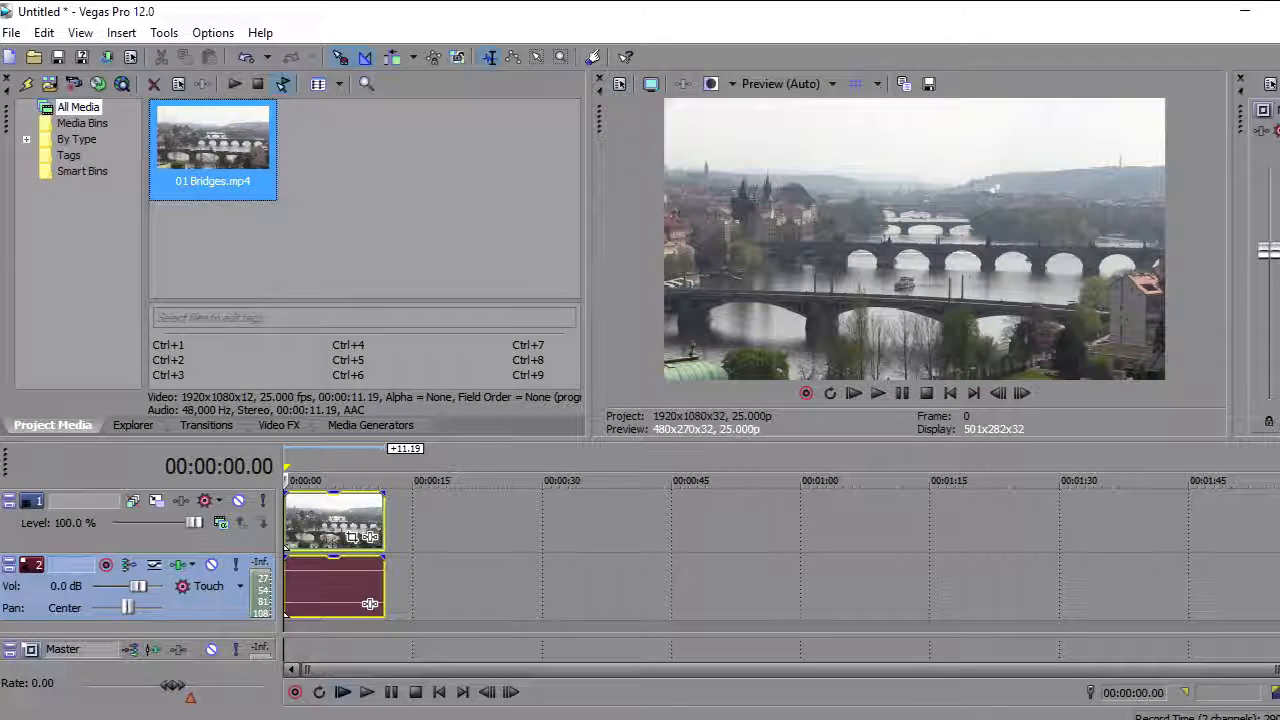
Step: Play the timeline from the start until past the end of the bridges clip, and stop playback
key("space")
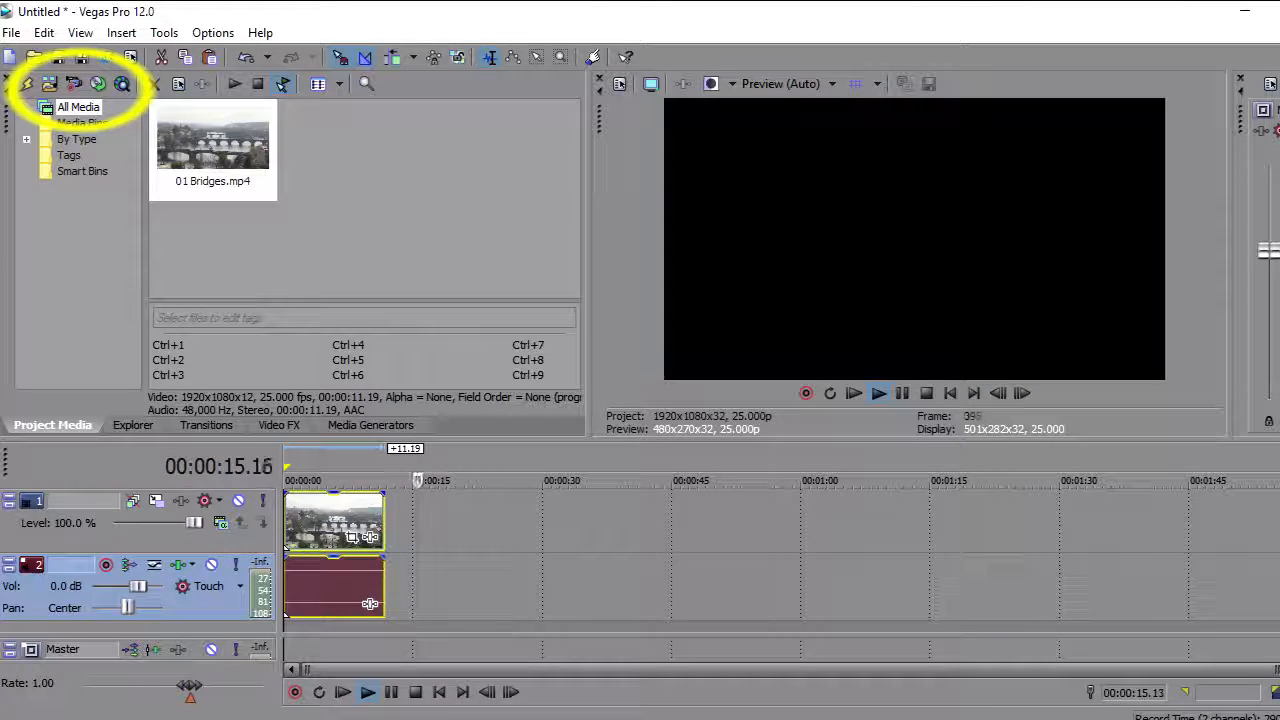
key("space")
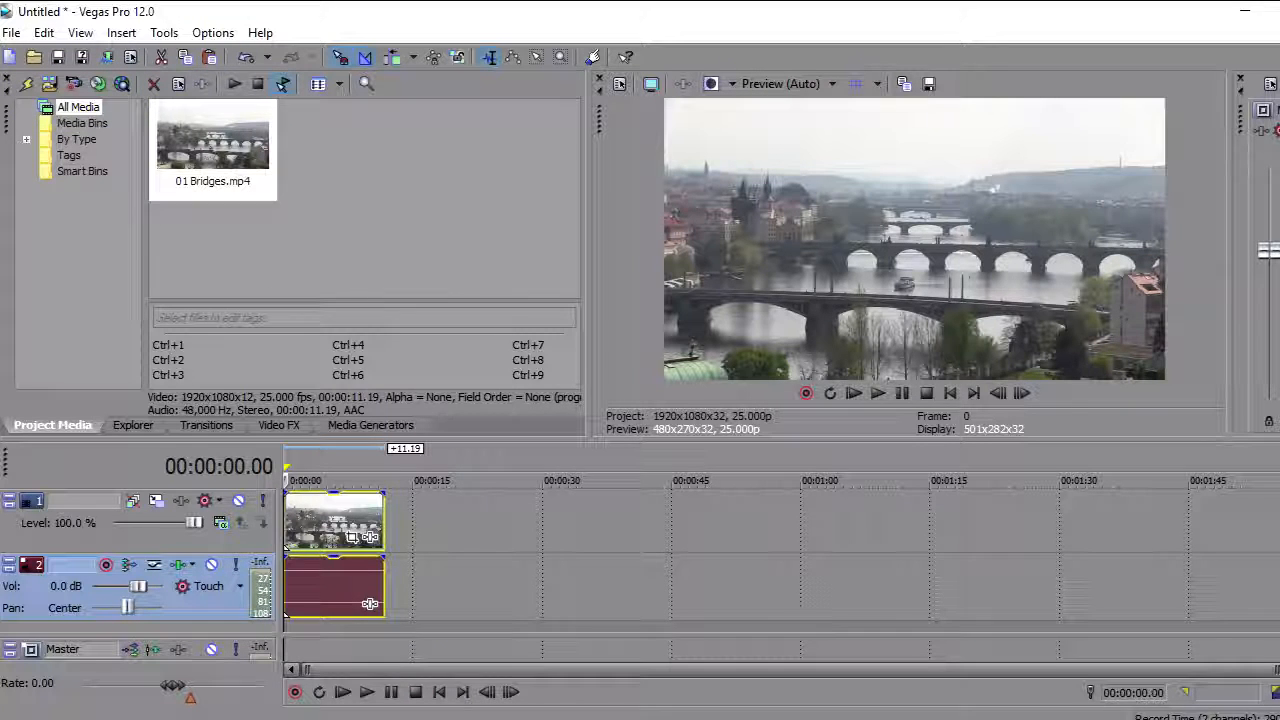
Step: Import all the media files from the Project Files folder into Project Media
left_click(213, 150)
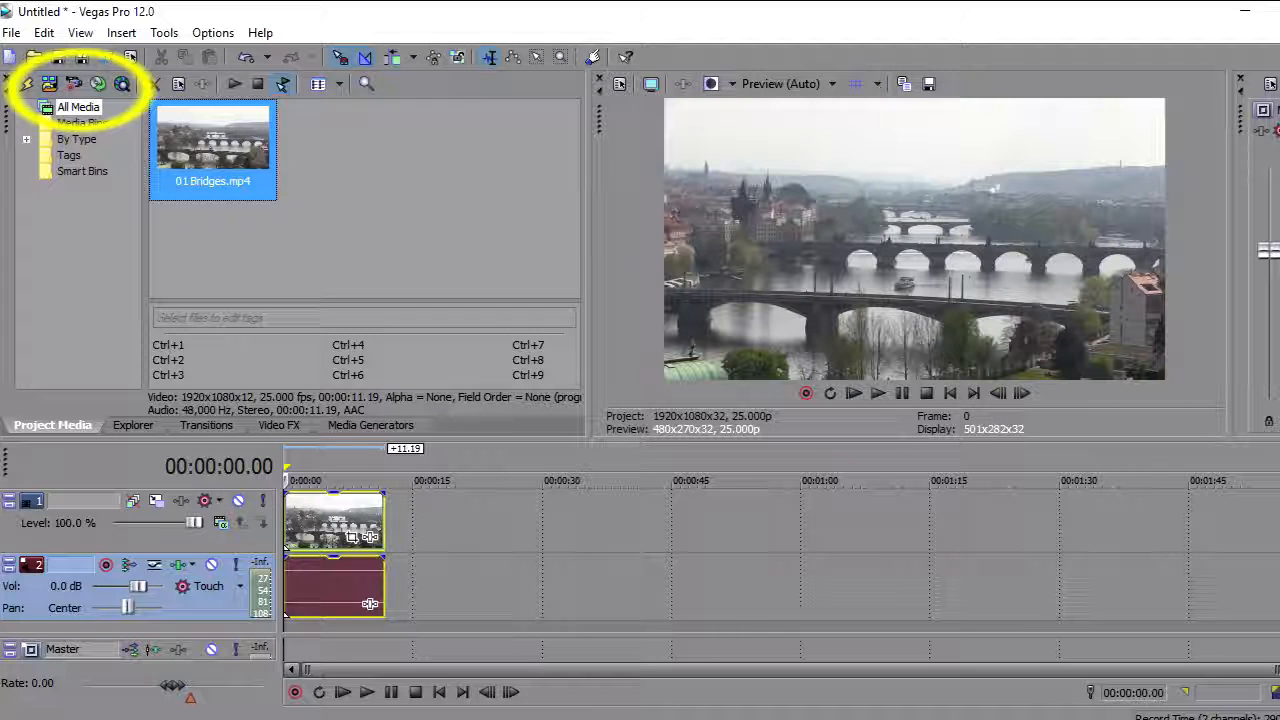
left_click(49, 83)
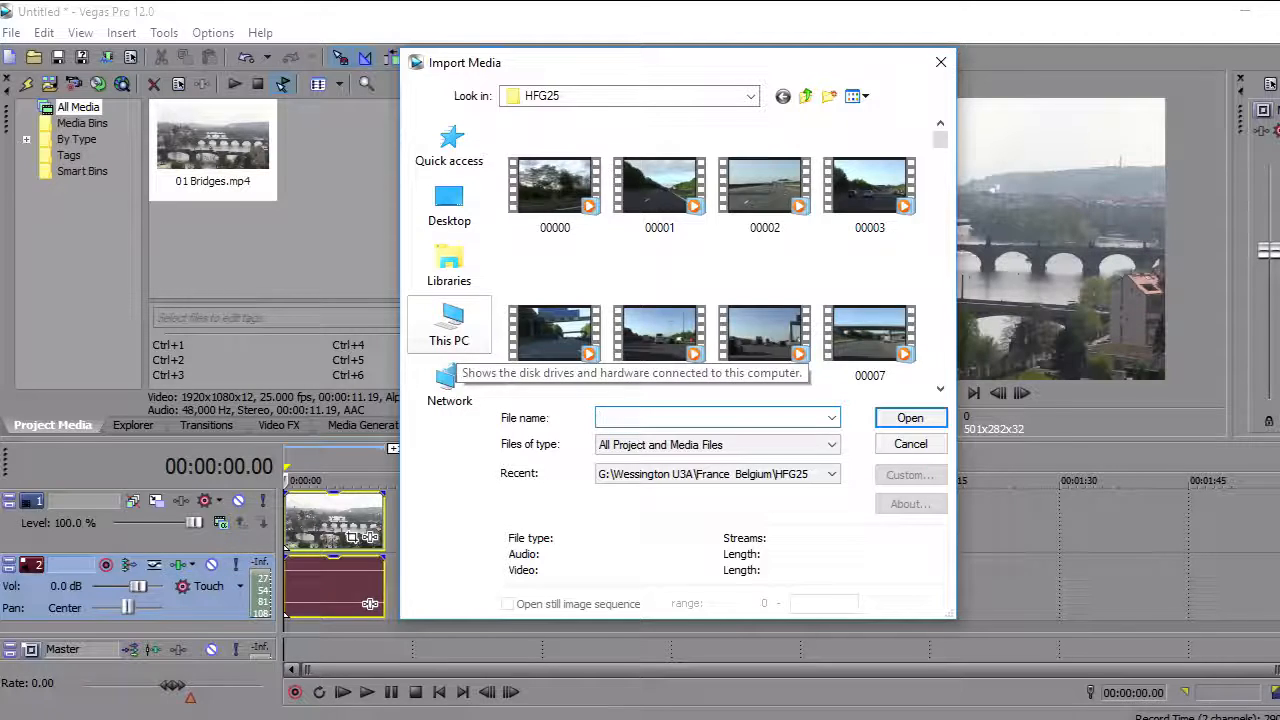
left_click(452, 338)
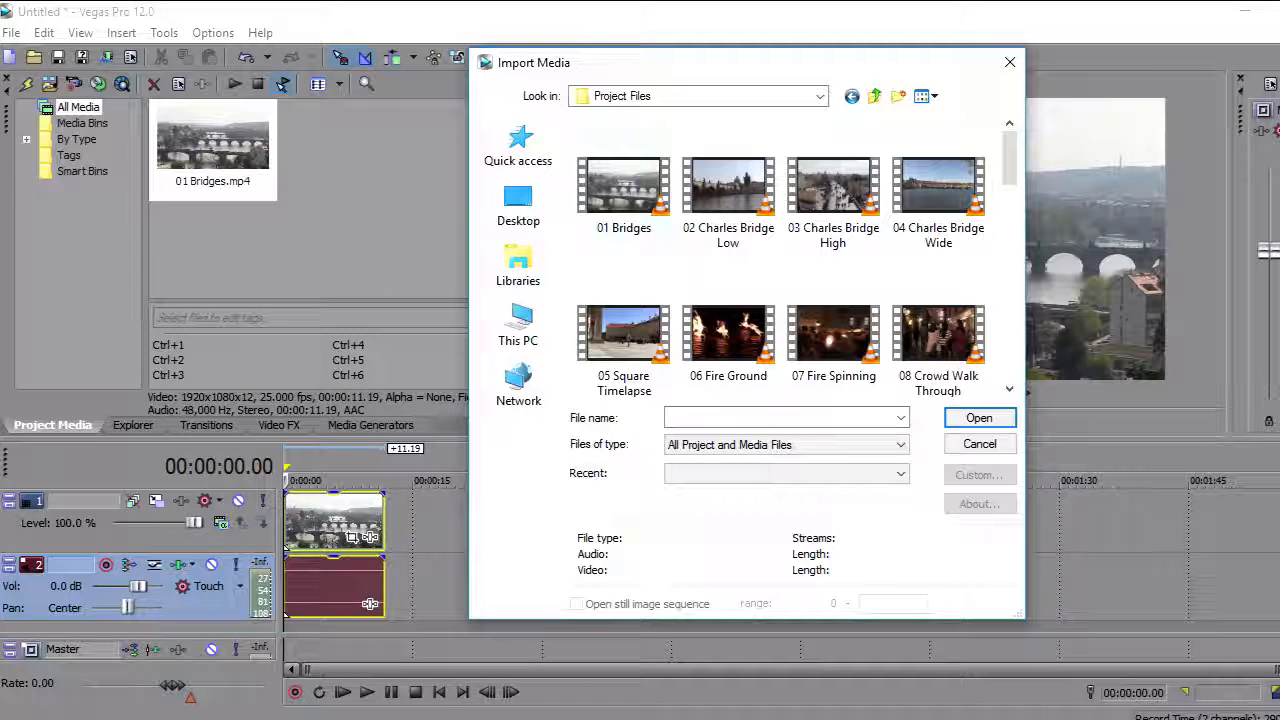
left_click_drag(994, 131, 600, 402)
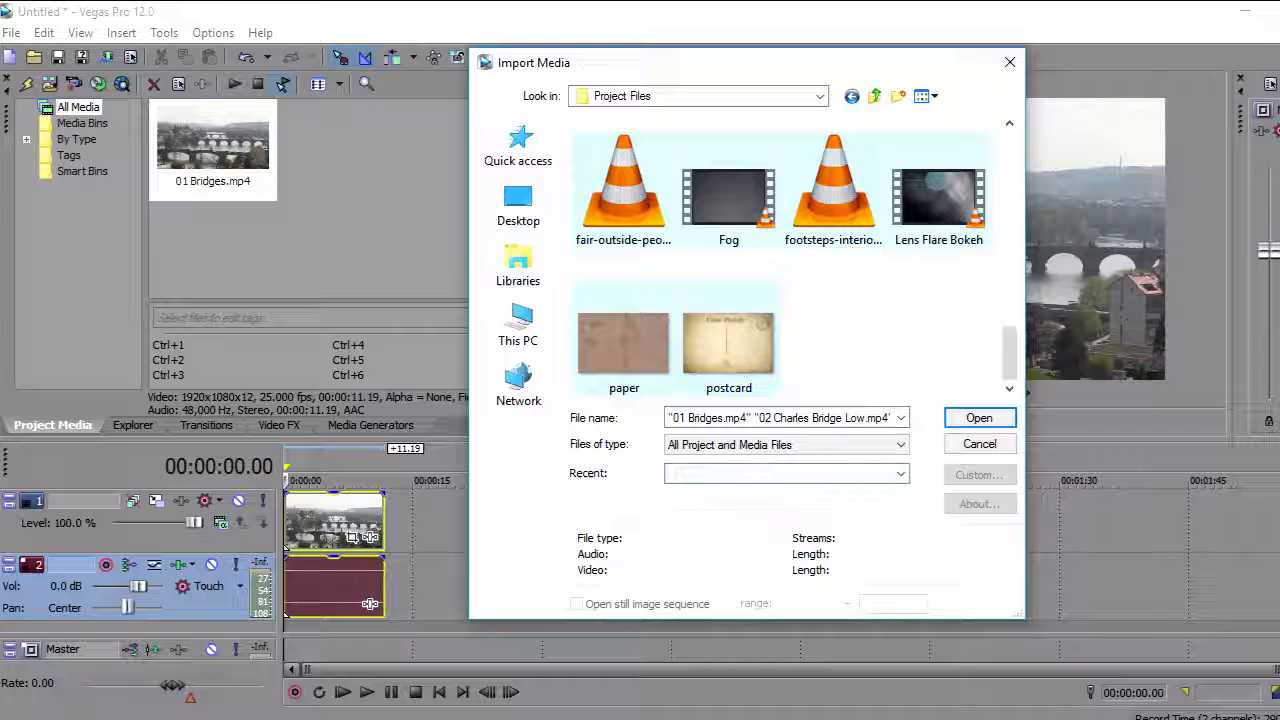
left_click(979, 418)
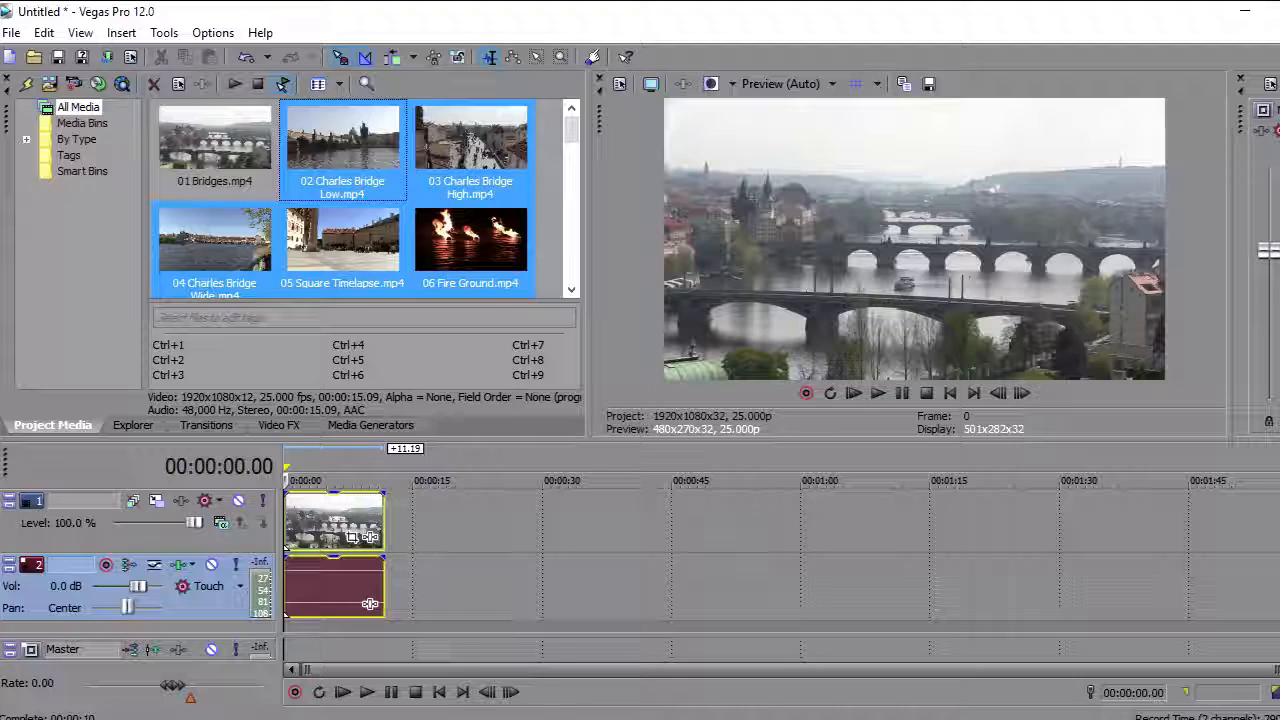
Step: Turn on Ignore Event Grouping for the bridges clip's video and audio on the timeline
left_click(370, 603)
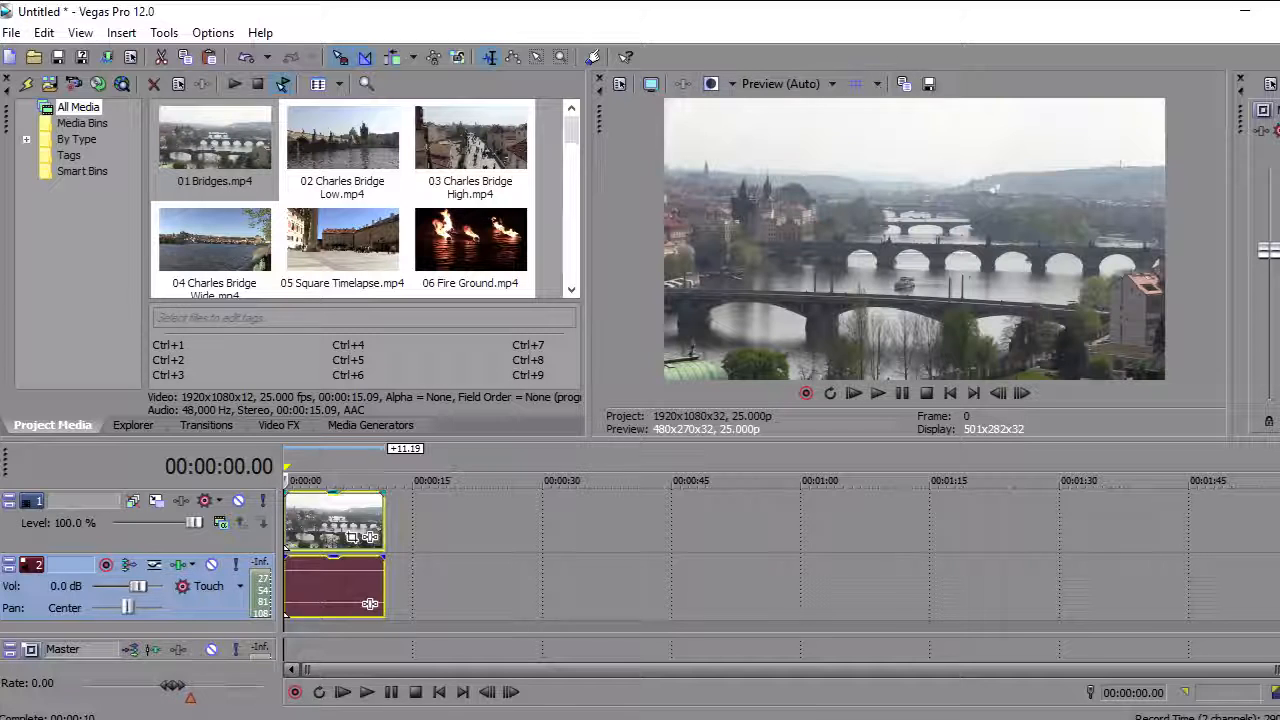
mouse_move(370, 603)
left_mouse_down()
mouse_move(522, 603)
mouse_move(370, 603)
left_mouse_up()
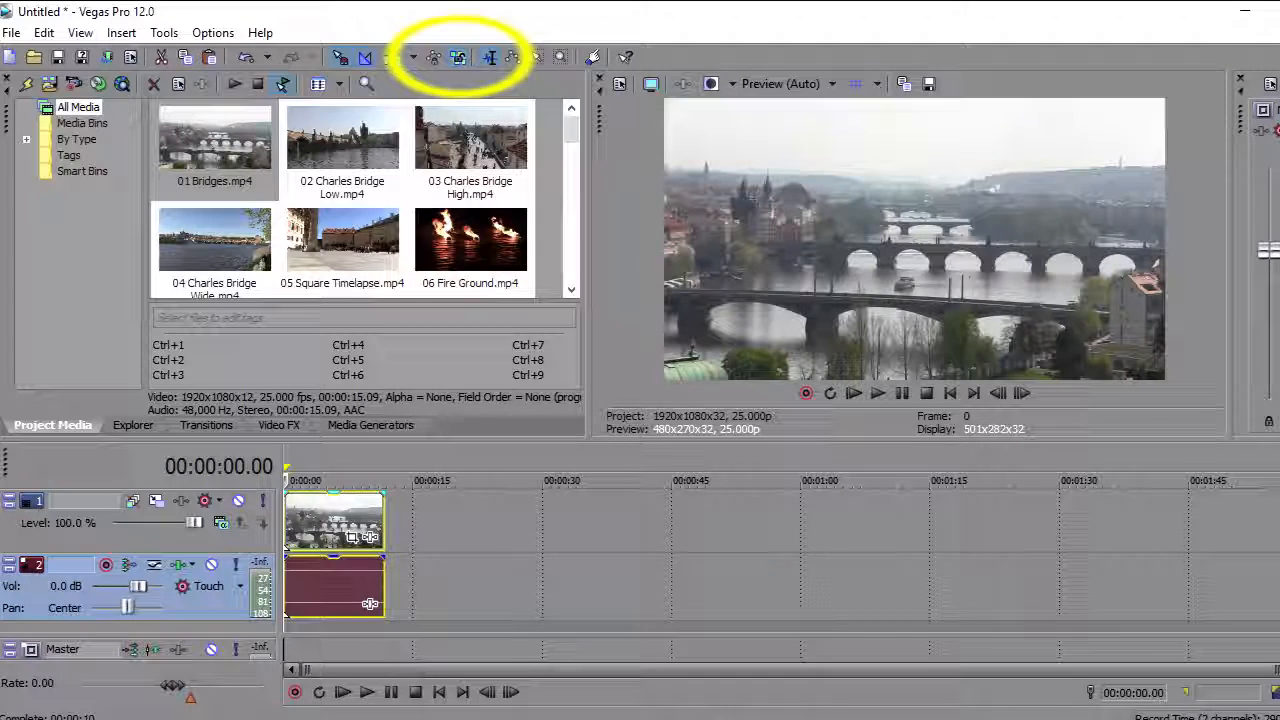
Step: Move the bridges clip's video and audio to about 15 seconds, and return each one separately to the timeline start
left_click_drag(370, 603, 498, 604)
left_click(464, 522)
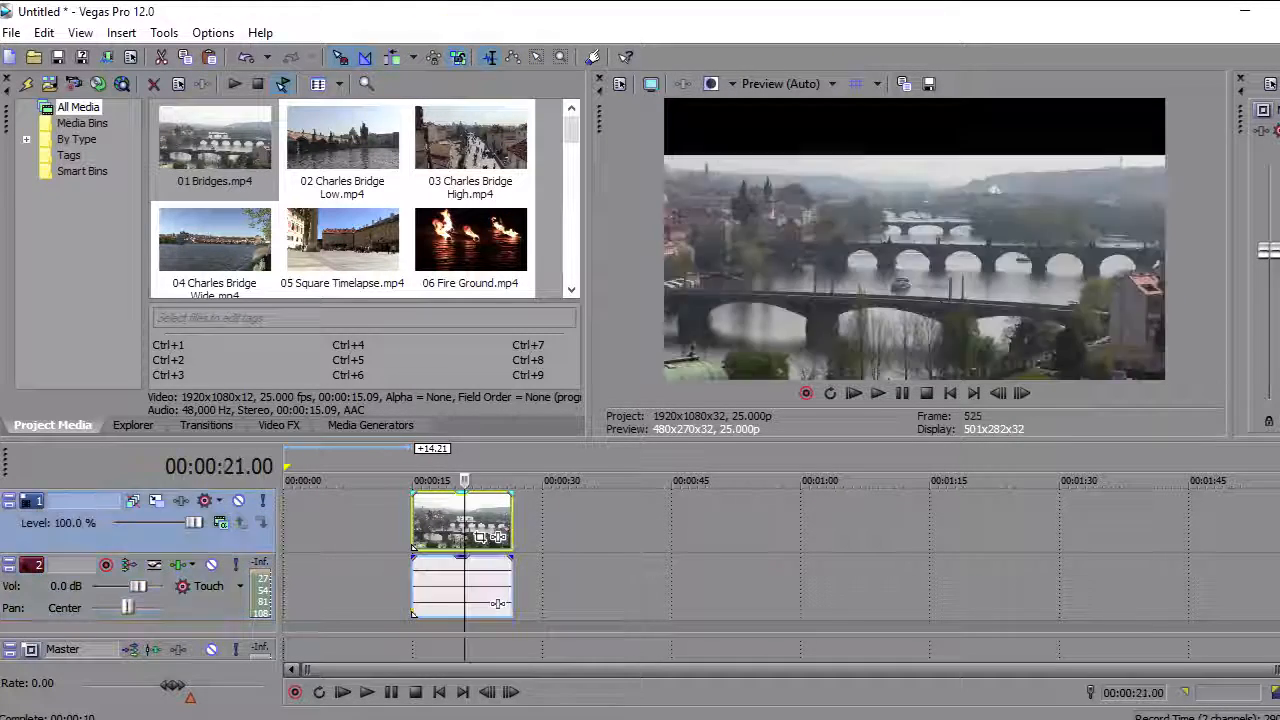
left_click_drag(464, 522, 516, 522)
key("ctrl+z")
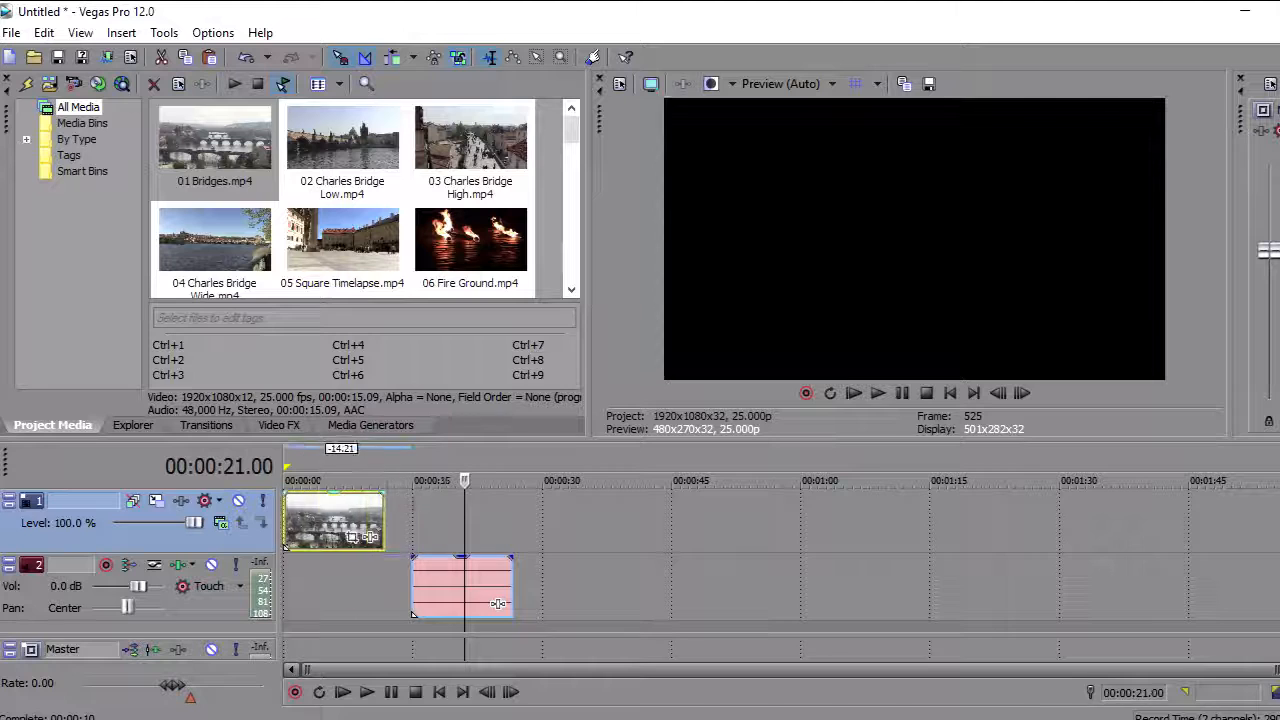
left_click_drag(498, 604, 370, 603)
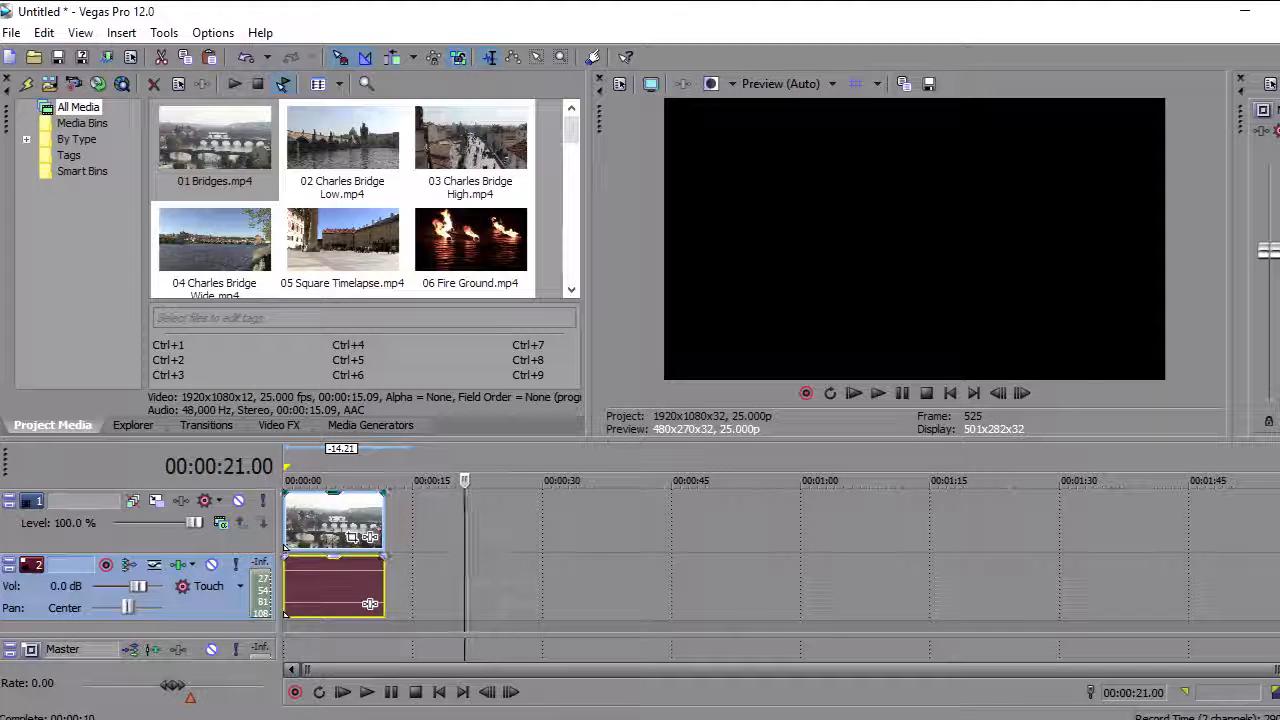
Step: Delete the audio event of the bridges clip from the timeline, keeping its video
left_click(334, 590)
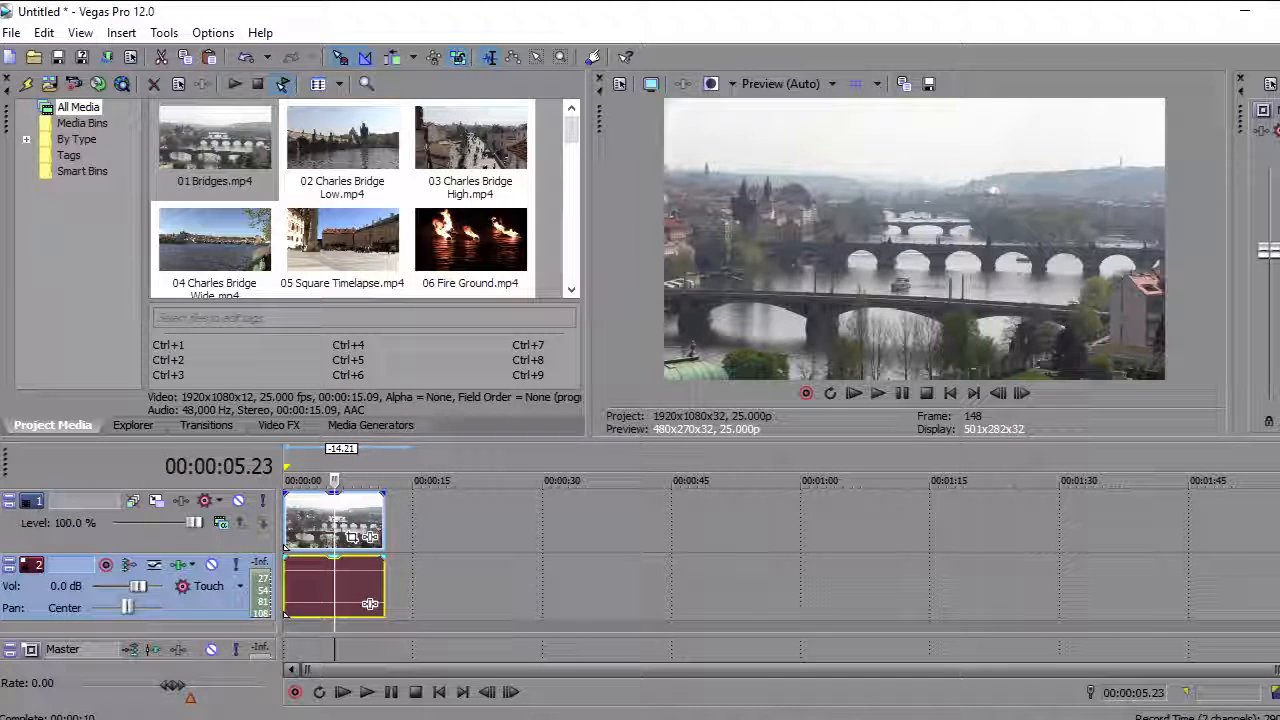
key("Delete")
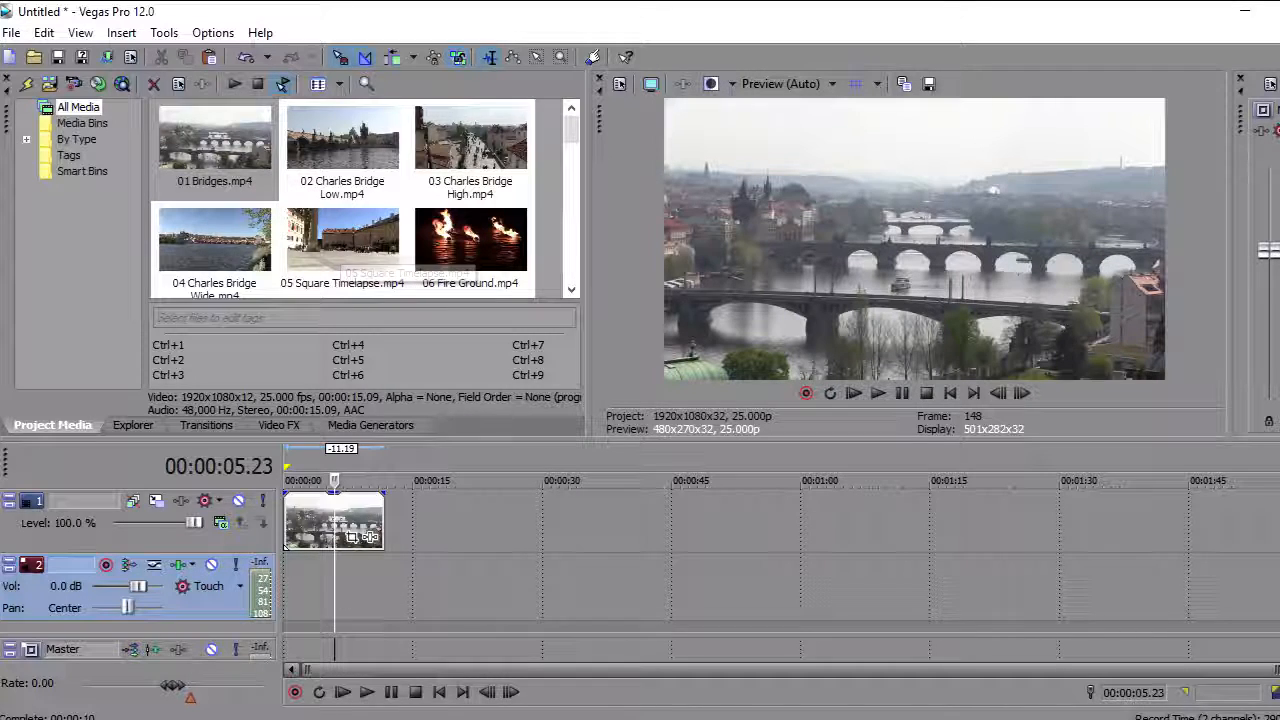
Step: Place the remaining numbered clips, from 02 Charles Bridge Low to 22 Castle Night, in order on the timeline behind the bridges clip
left_click(342, 140, "ctrl")
left_click_drag(342, 140, 527, 604)
left_click_drag(470, 140, 775, 604)
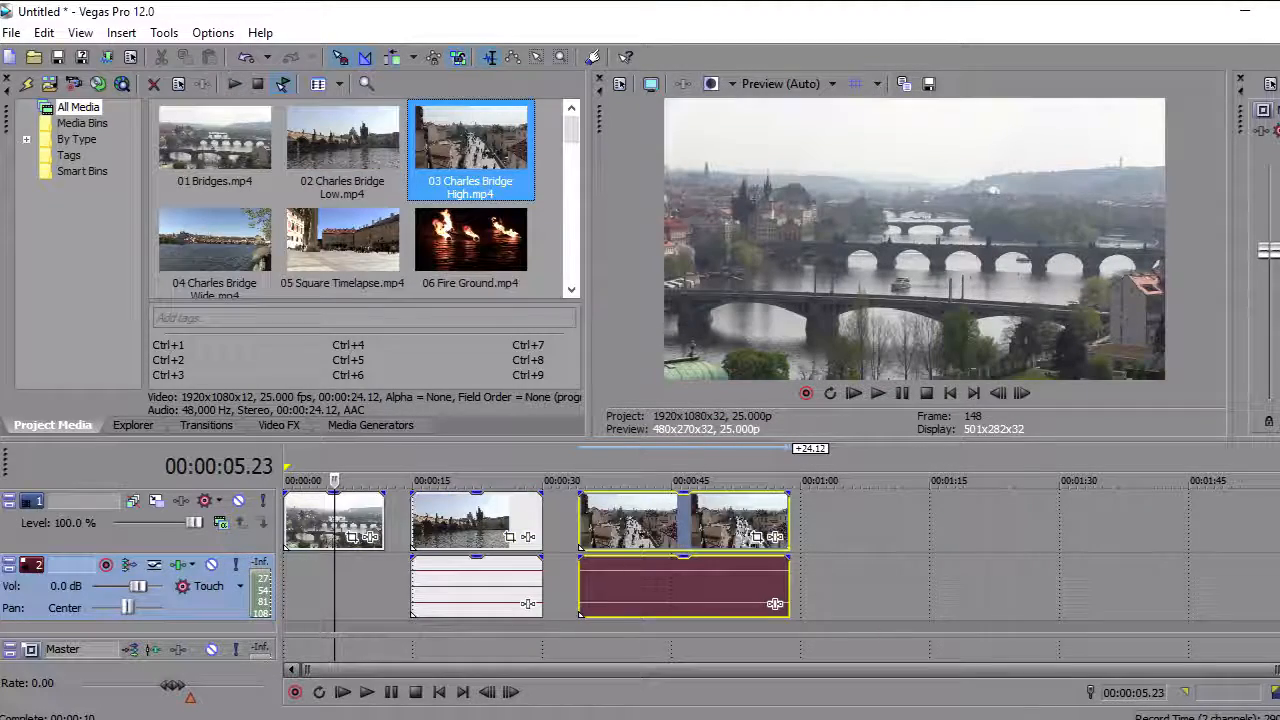
left_click(214, 240)
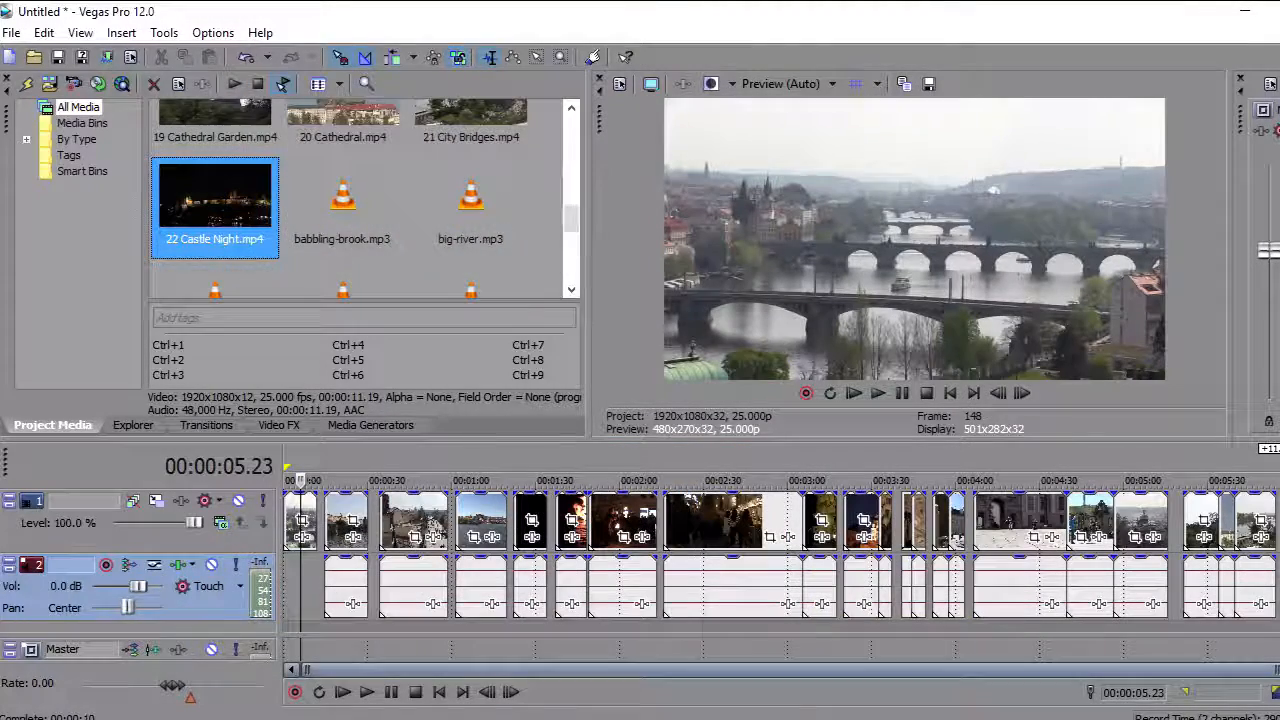
Step: Return the cursor to the start of the timeline and enlarge the track area
left_click(439, 692)
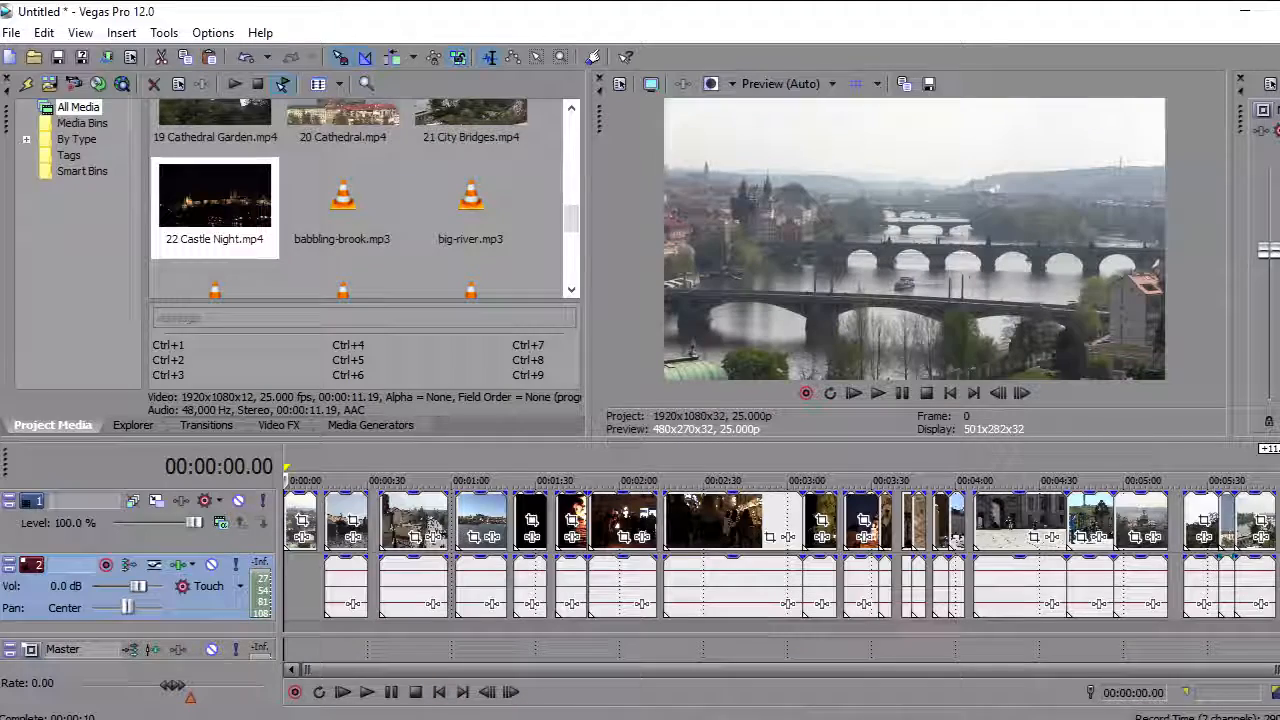
scroll(640, 556, "down", 1)
scroll(640, 556, "up", 1)
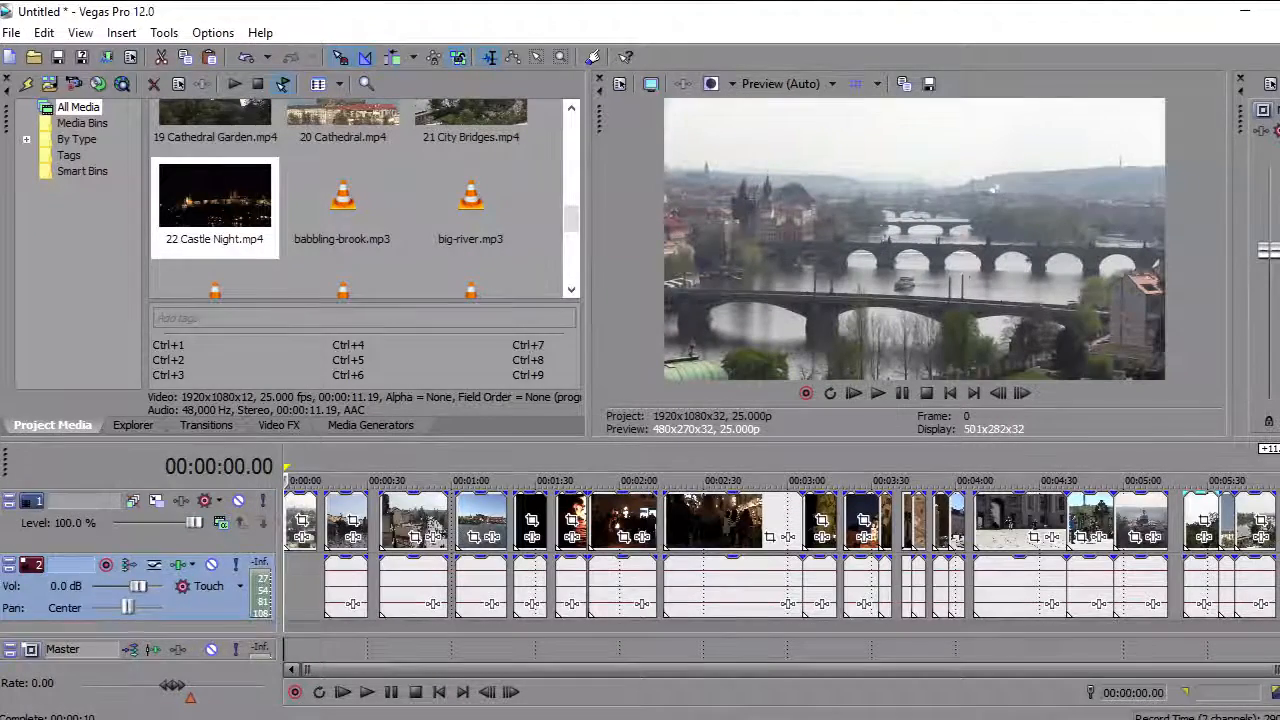
key("F11")
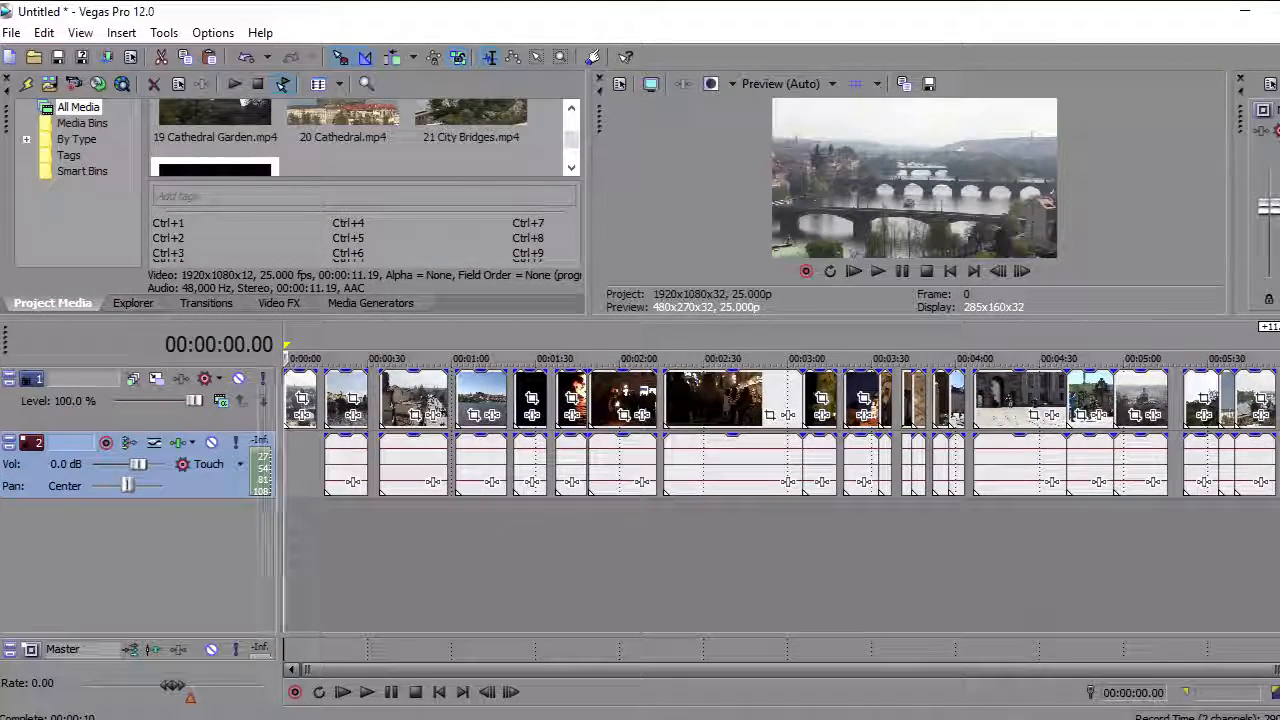
Step: Insert an extra audio track below the clips' audio track and delete it again
right_click(326, 555)
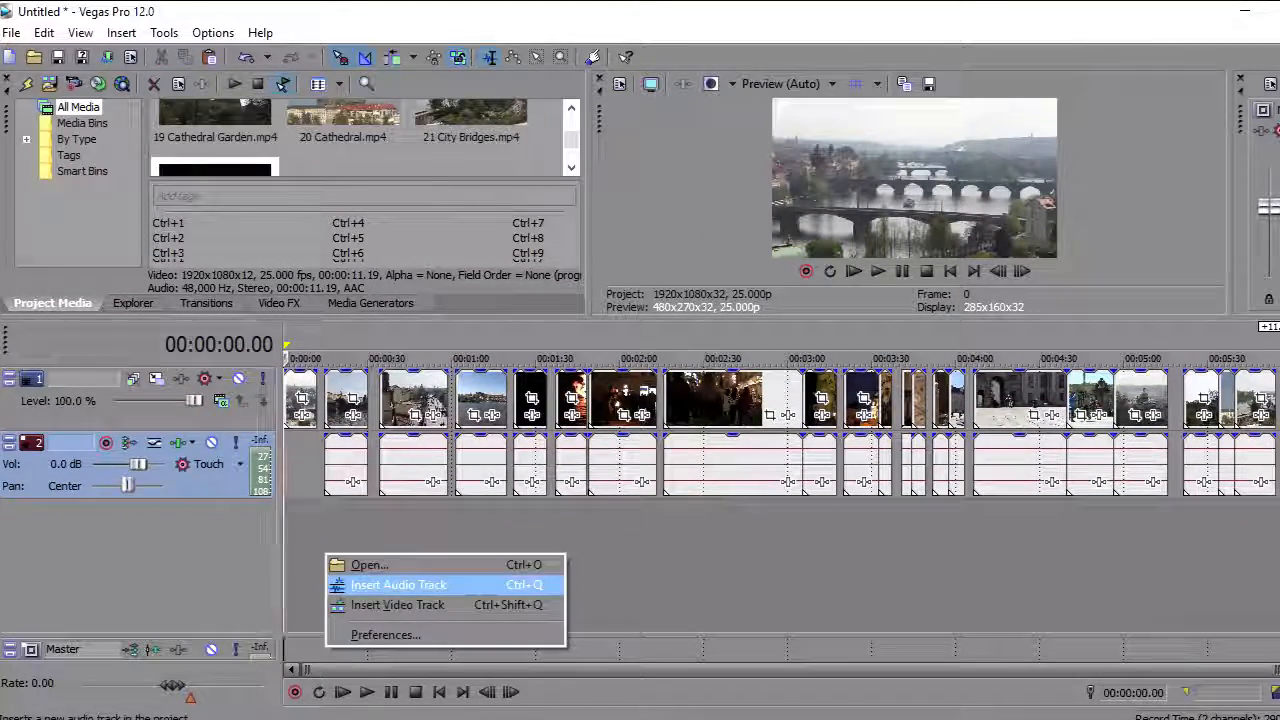
left_click(398, 585)
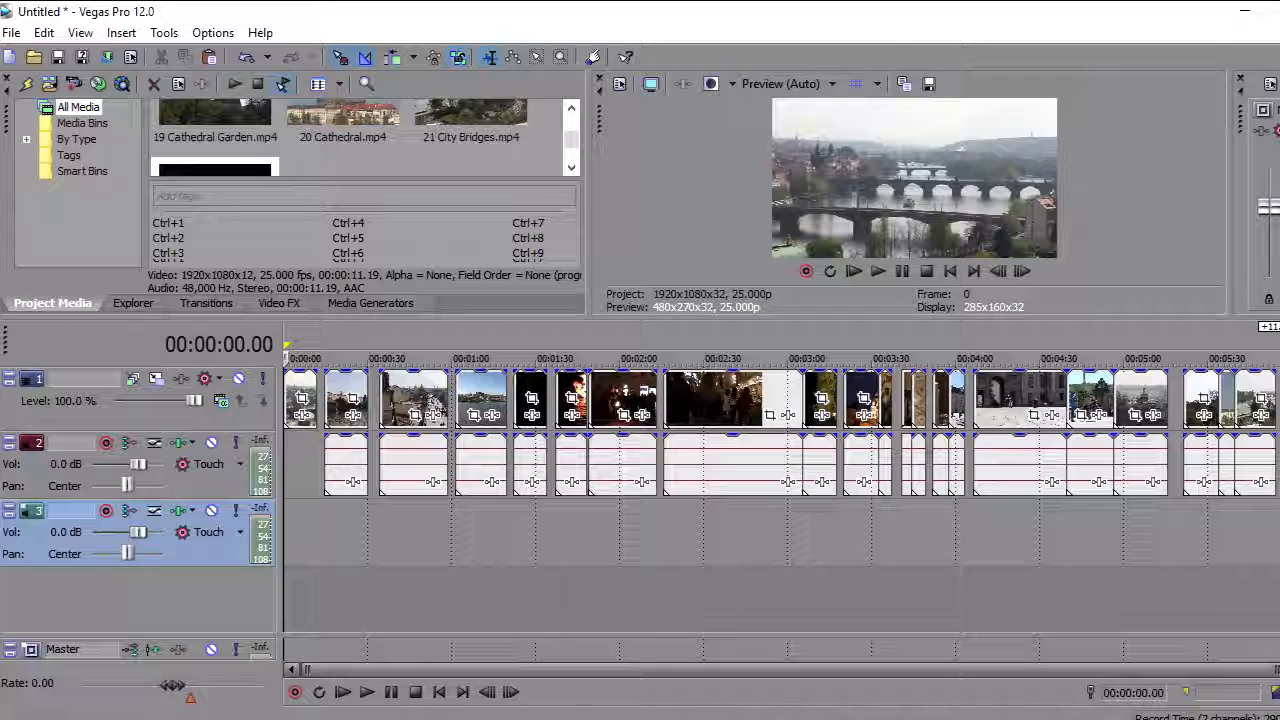
key("Delete")
Step: Insert a new video track and reorder the tracks so the empty one sits below the clips' video and audio tracks
right_click(342, 573)
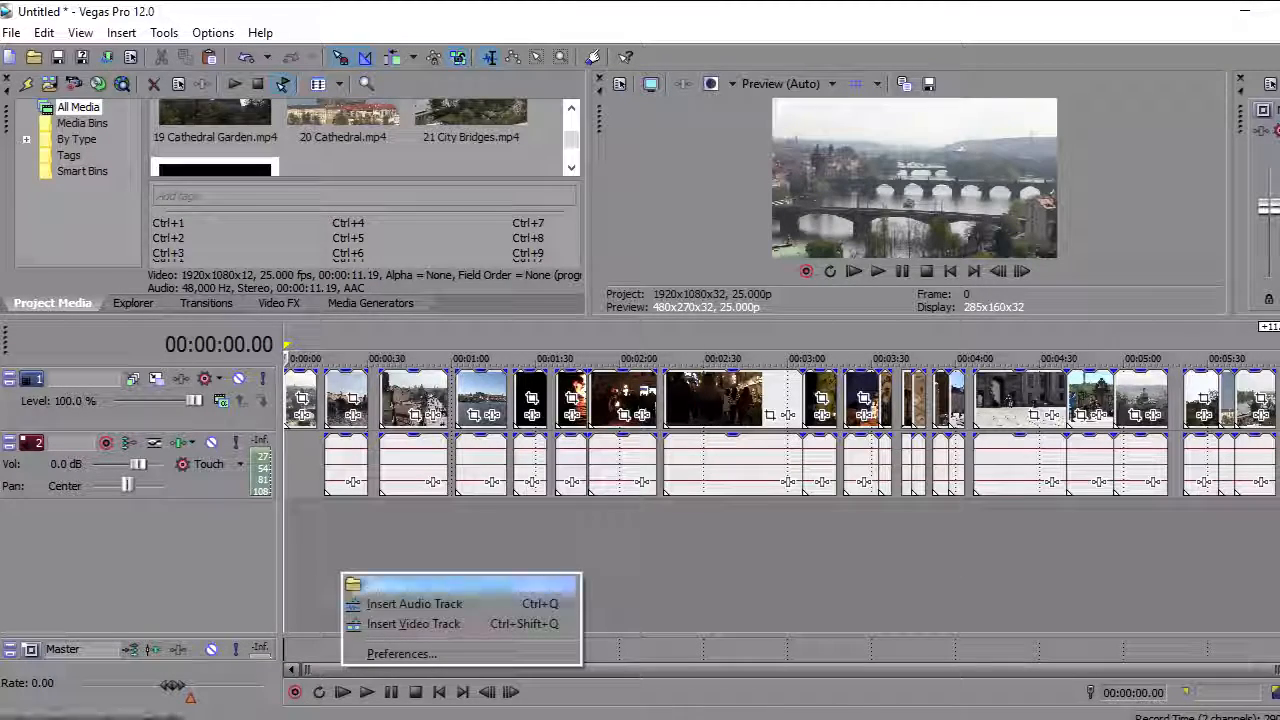
left_click(413, 623)
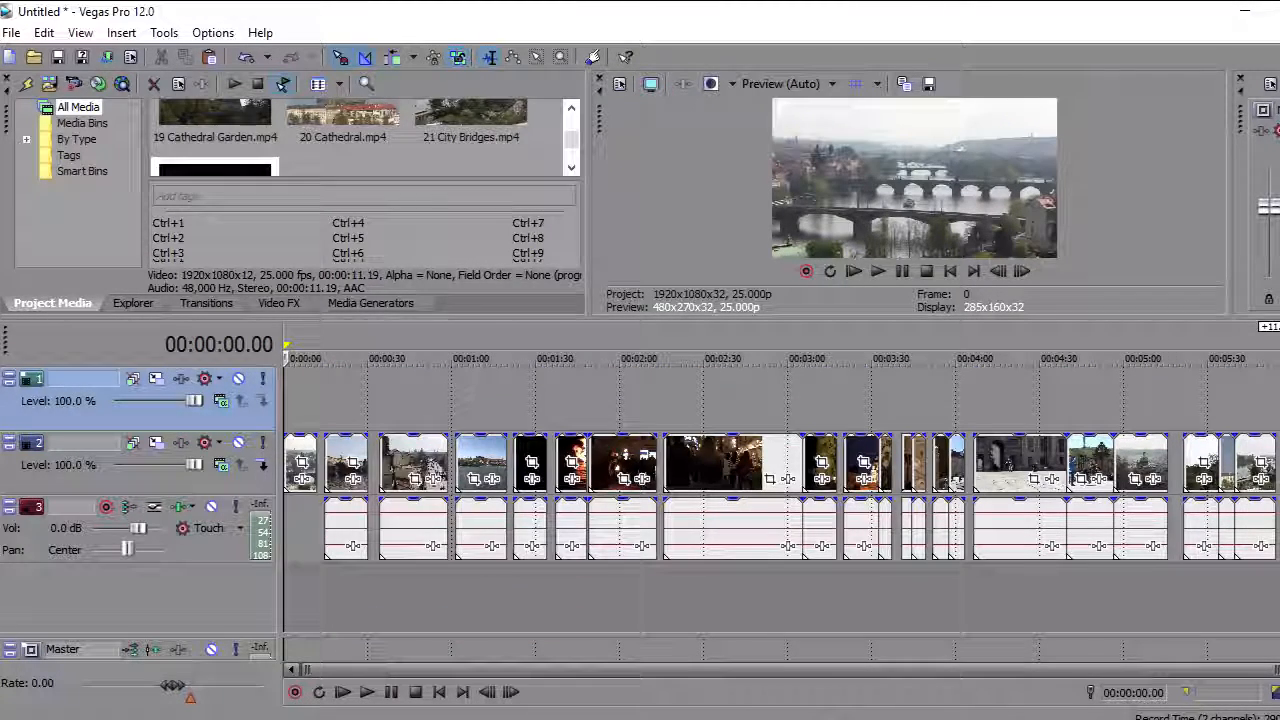
left_click_drag(62, 418, 62, 492)
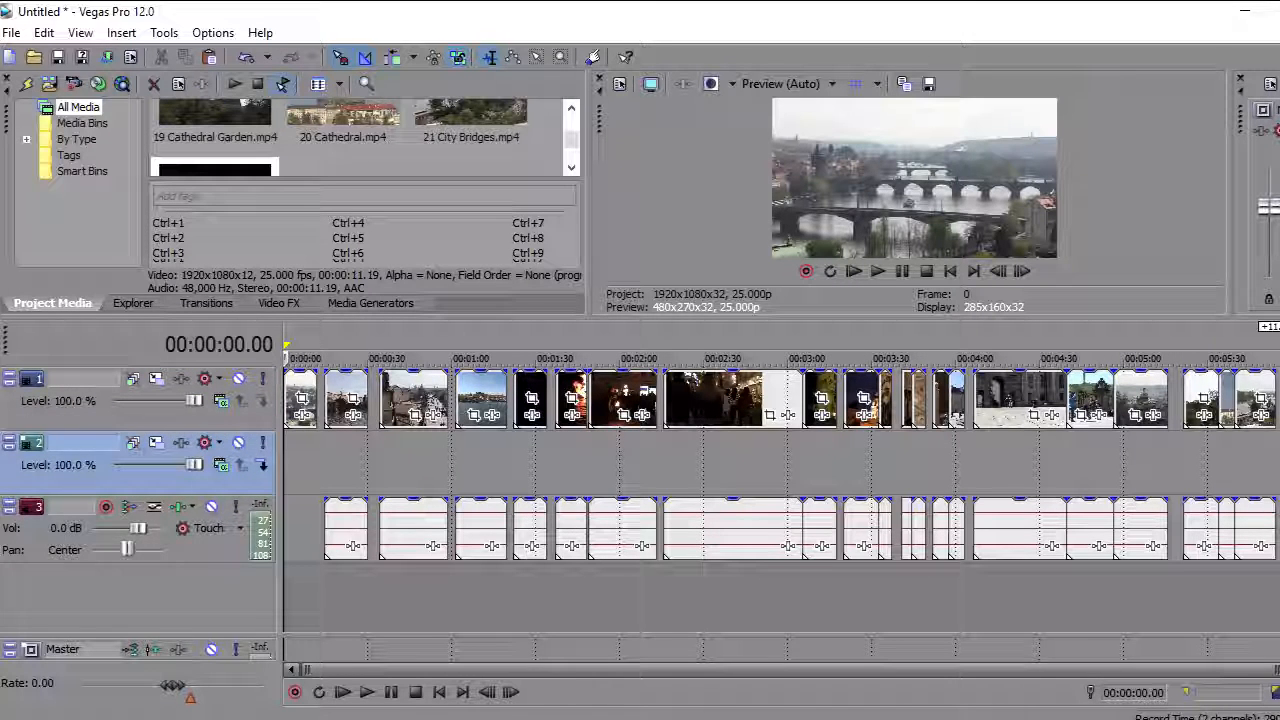
left_click(62, 520)
left_click_drag(62, 520, 62, 447)
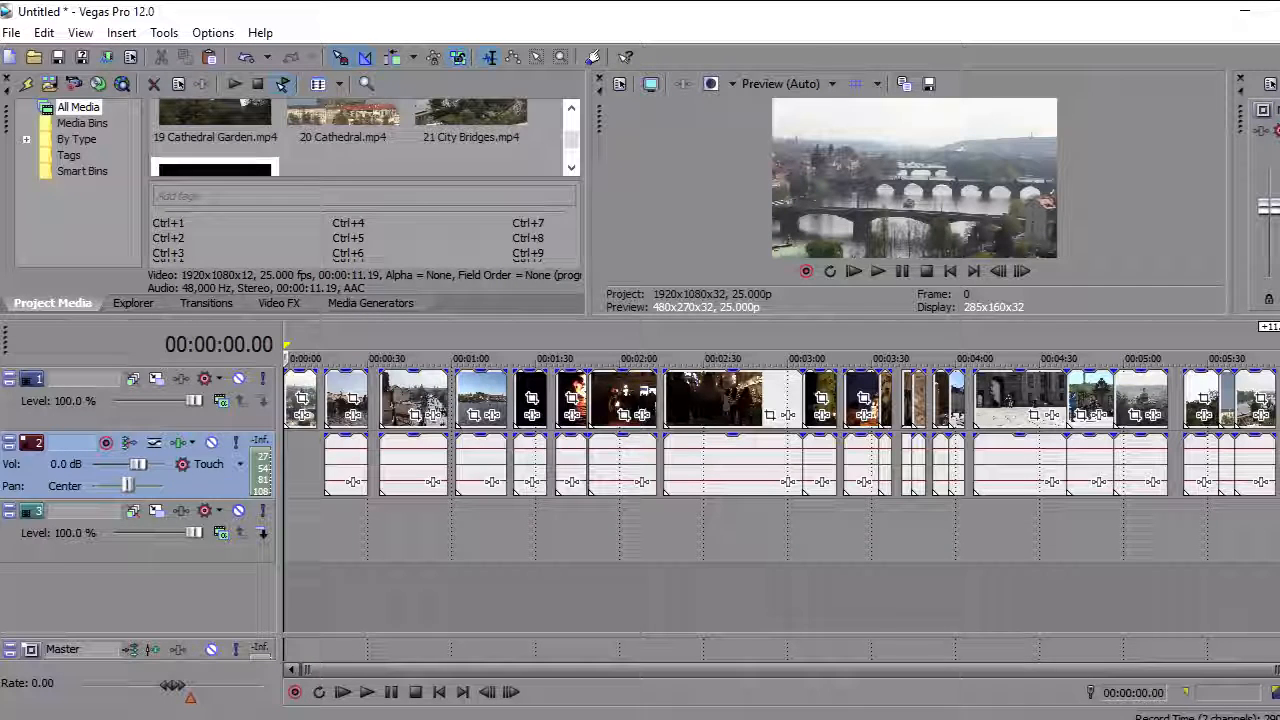
Step: Delete the empty lower video track and the clips' audio track, keeping only the video track with the clips
left_click(62, 520)
key("Delete")
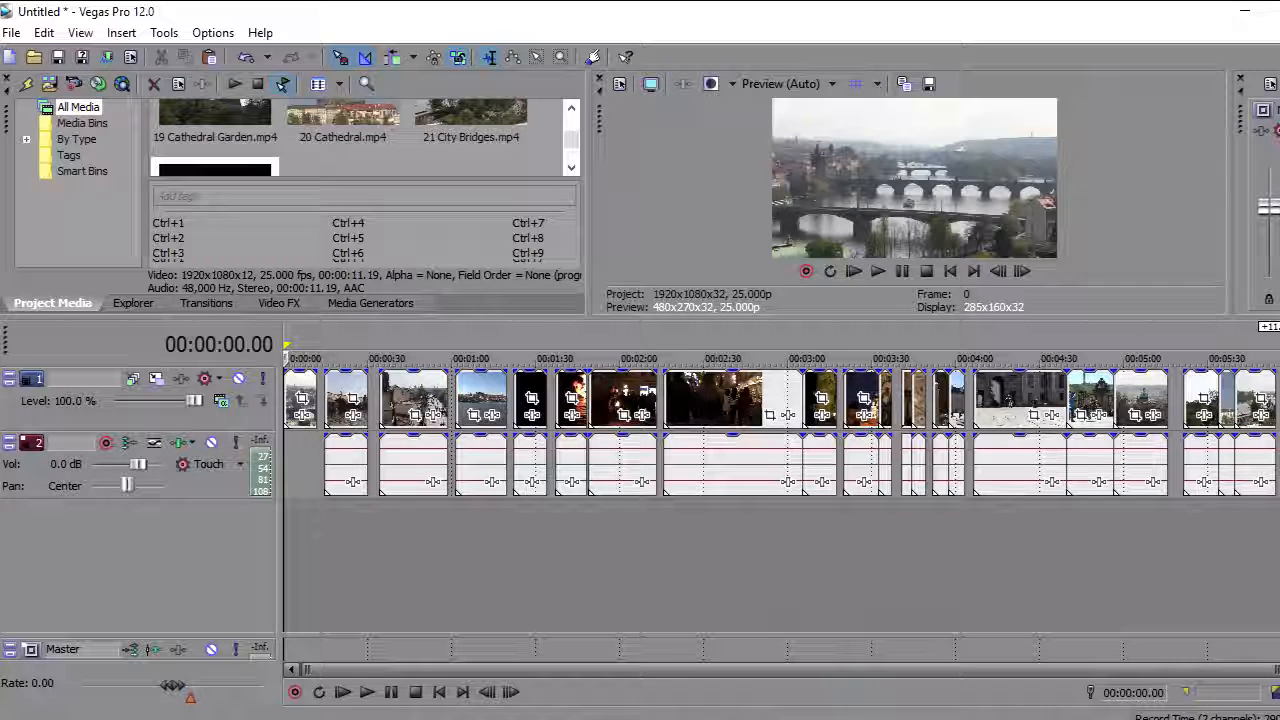
left_click(62, 476)
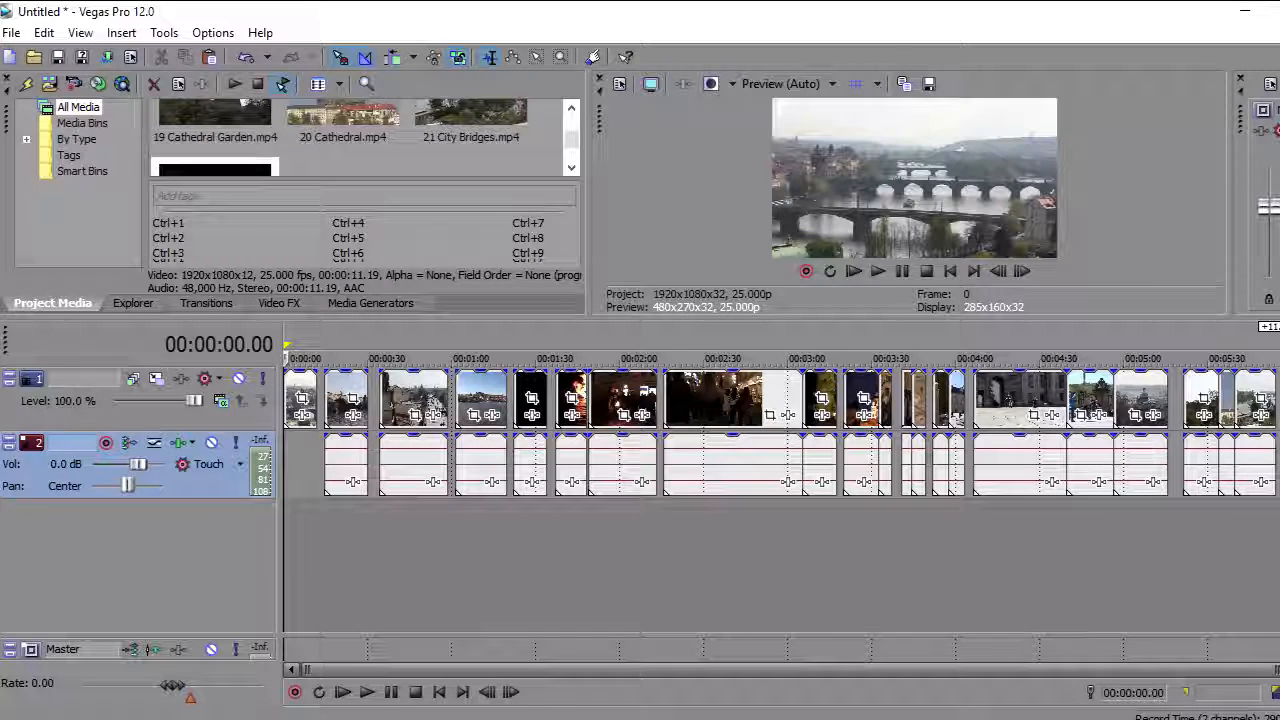
key("Delete")
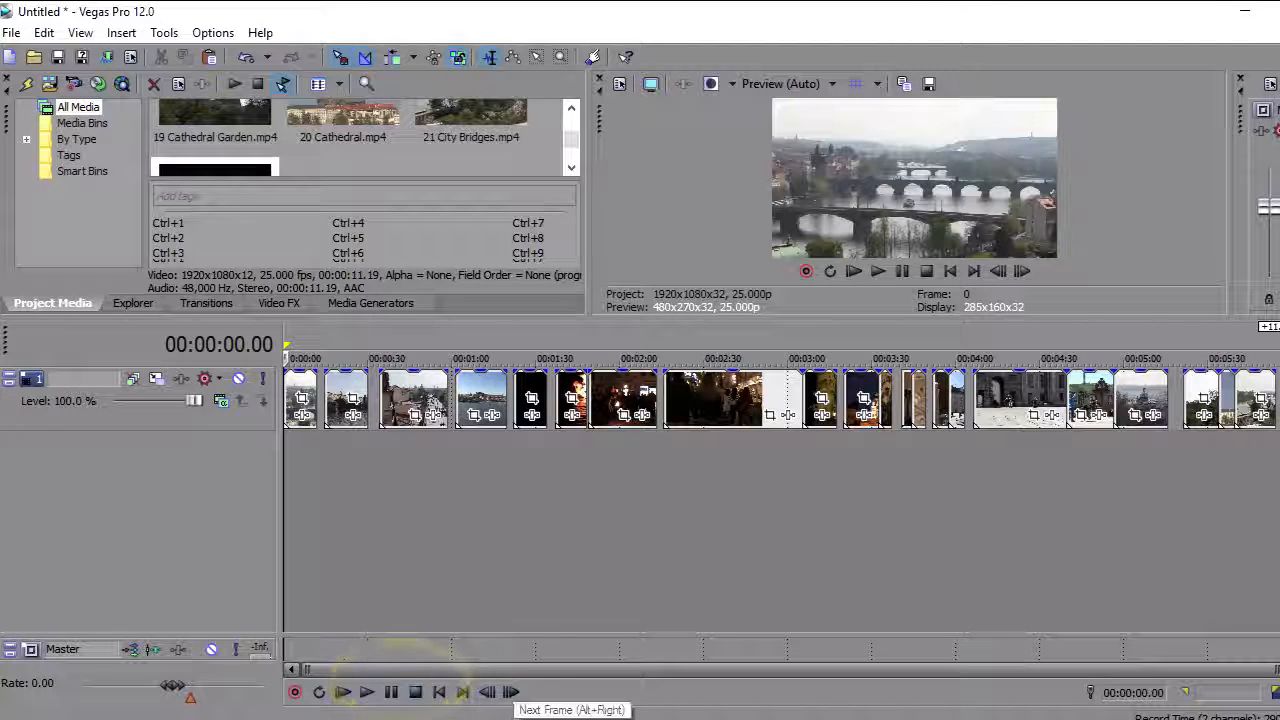
Step: Enlarge the video preview area during playback and scrub along the timeline to the eighth clip, near 00:02:35
left_click(366, 692)
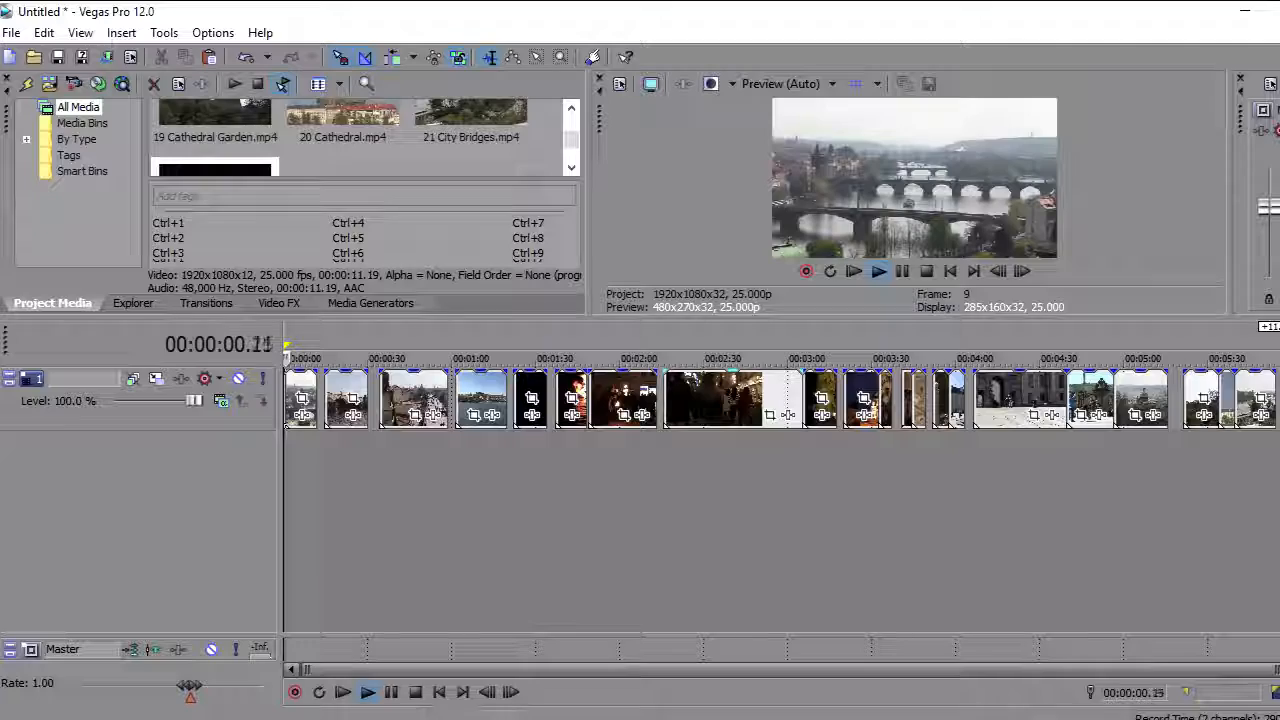
left_click_drag(505, 319, 505, 473)
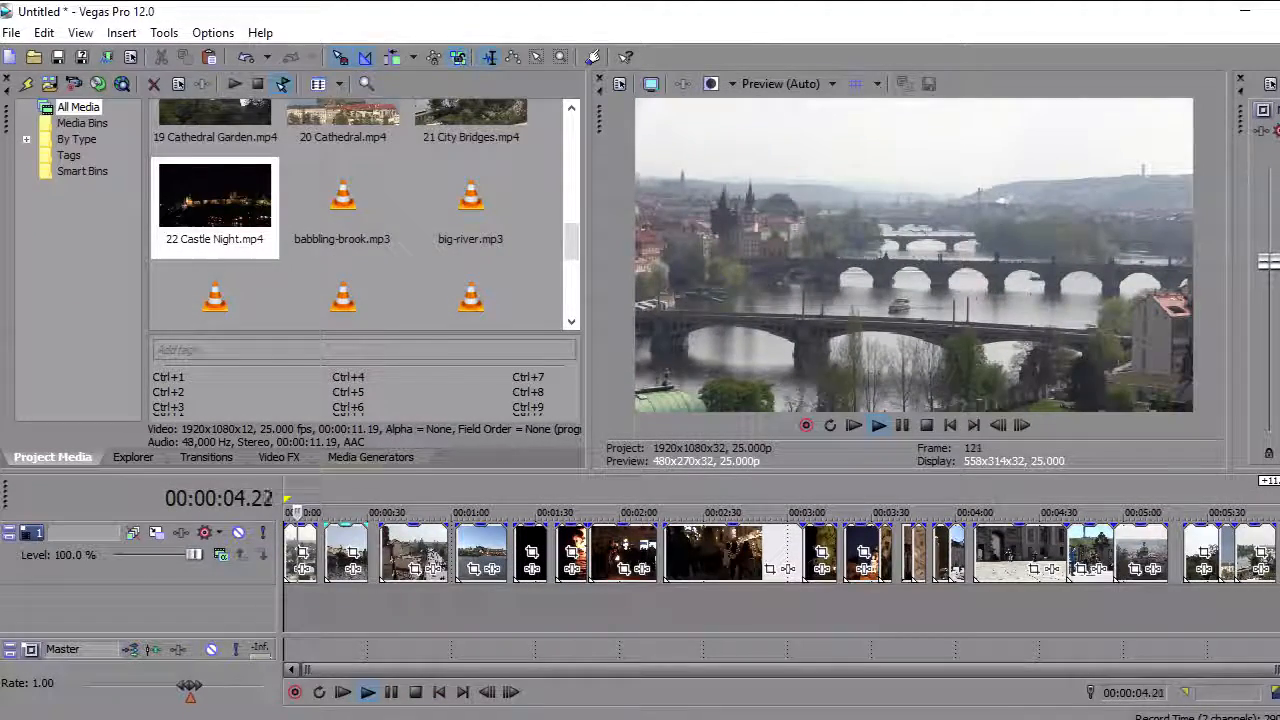
left_click(346, 512)
left_click(410, 512)
left_click_drag(445, 498, 720, 500)
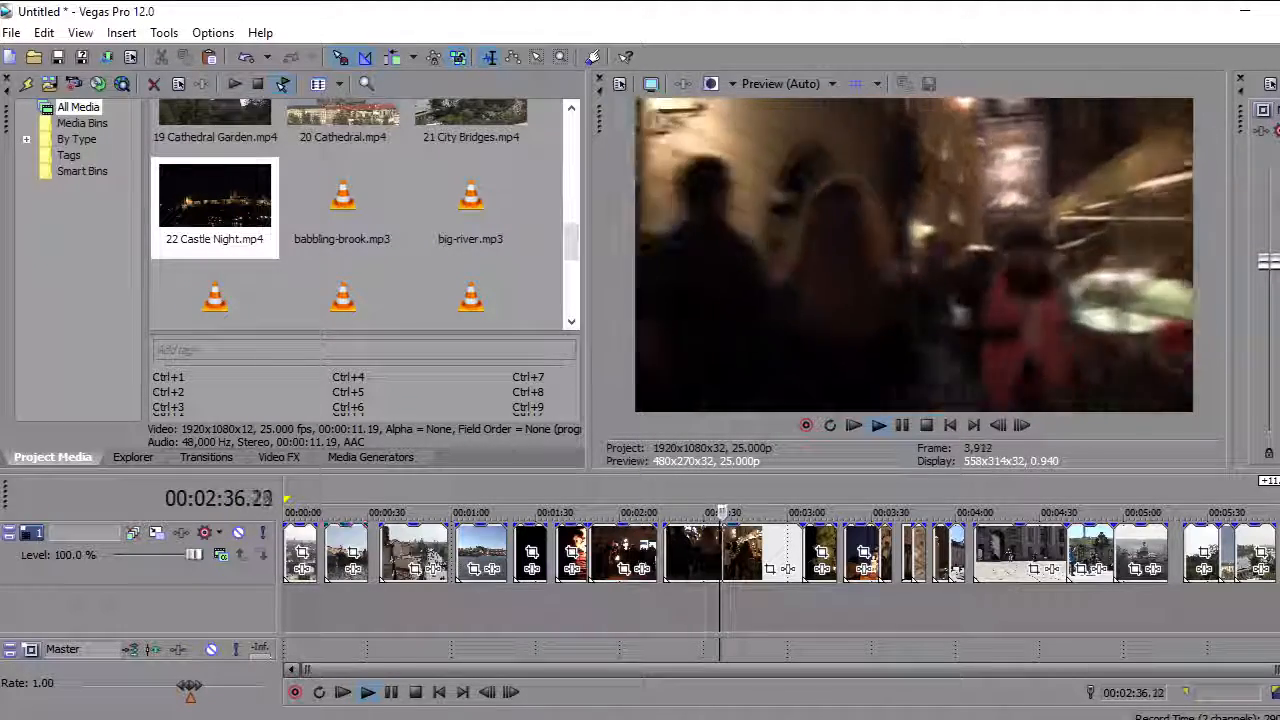
key("space")
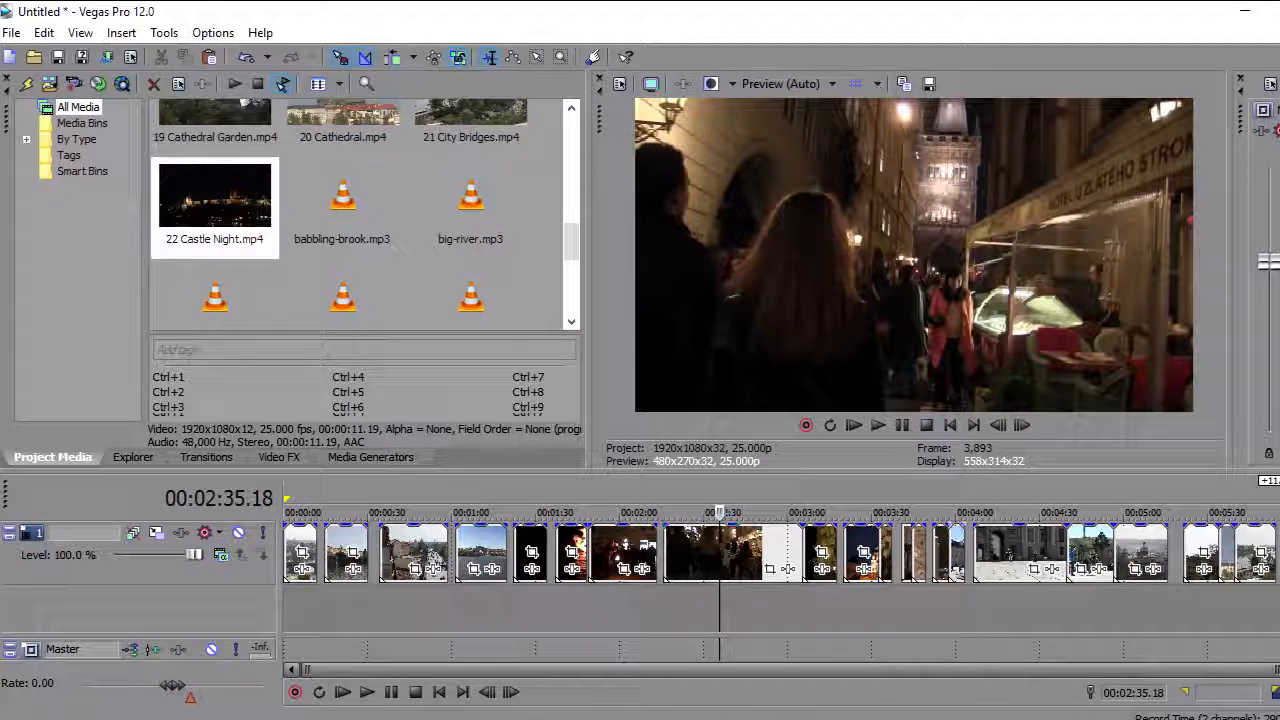
Step: Place the cursor at the start of the third clip and preview its opening
key("Up")
key("Up")
key("Up")
left_click_drag(717, 669, 505, 669)
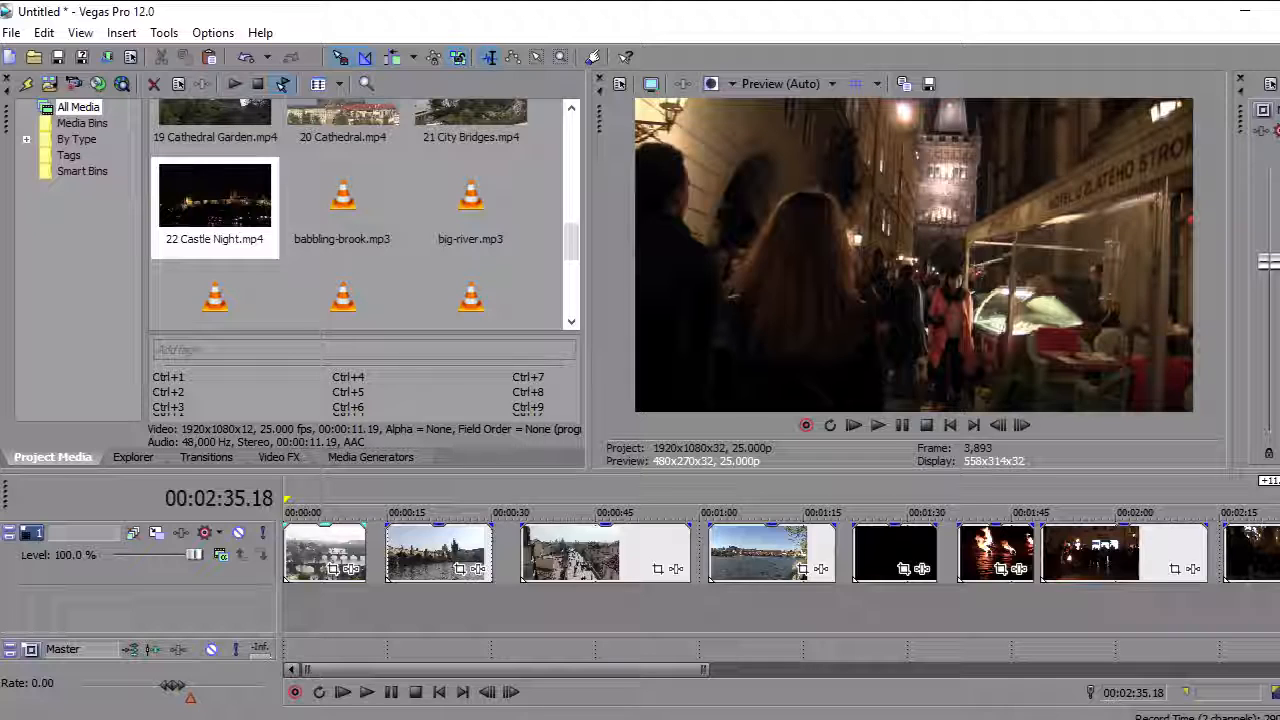
left_click(587, 555)
key("Up")
key("Up")
key("Up")
key("Up")
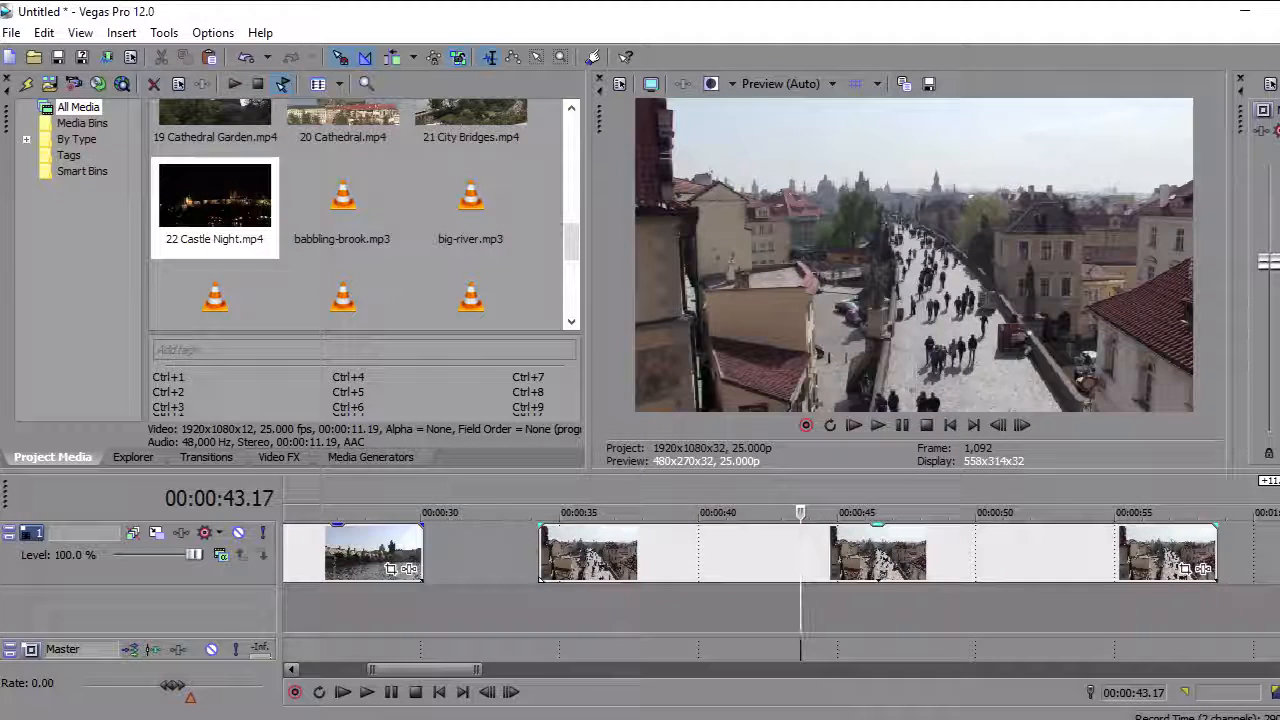
key("ctrl+alt+Left")
key("space")
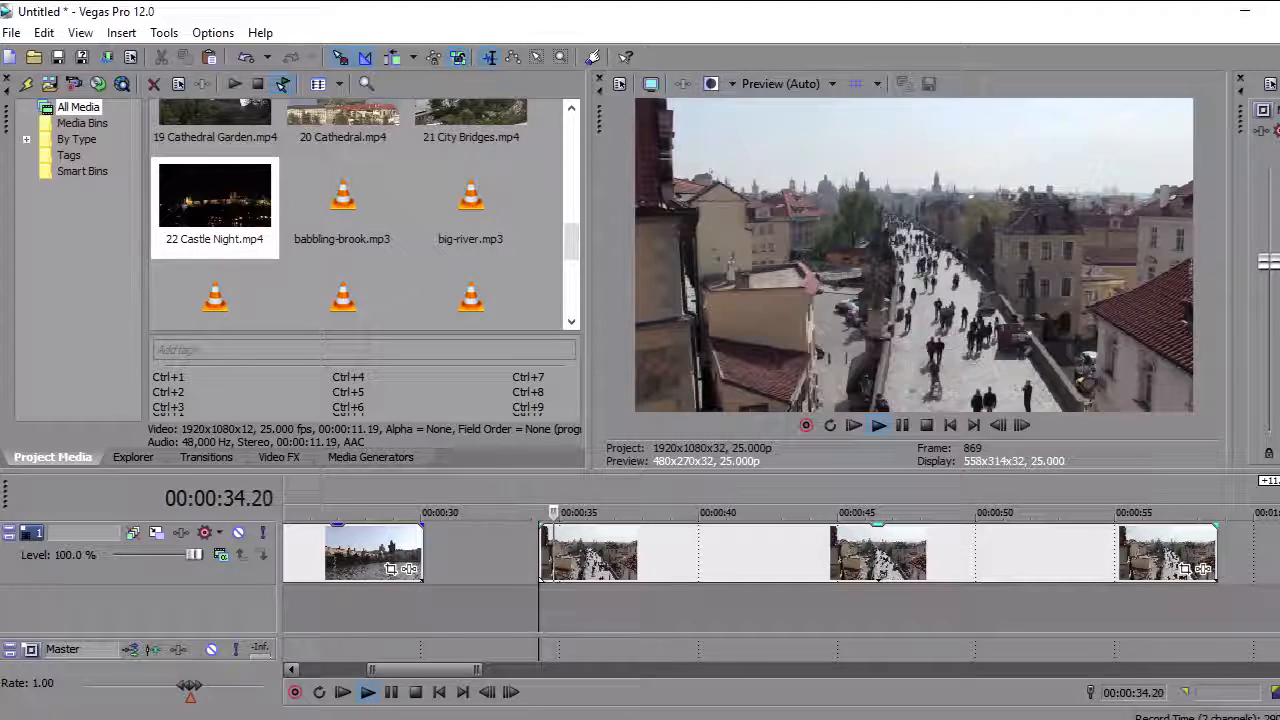
key("space")
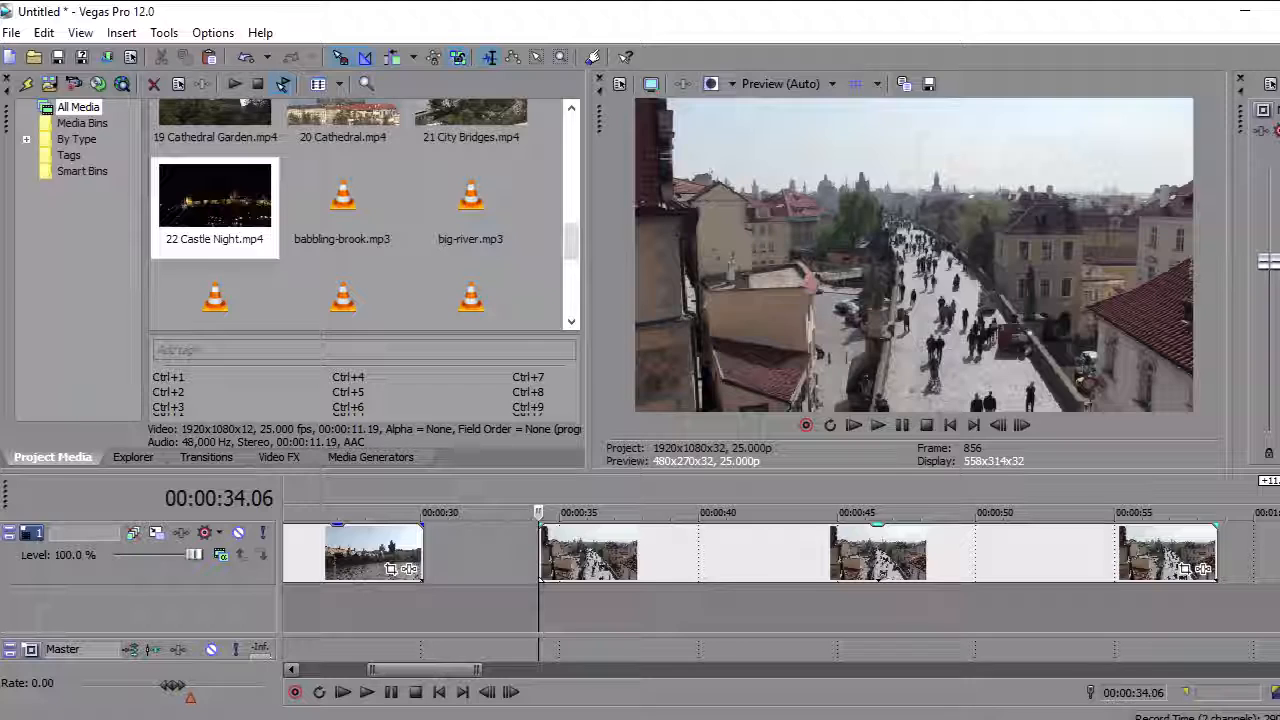
Step: Try extending the third clip's start 2.07 earlier and trim it back, and undo a change to its end
left_click(541, 552)
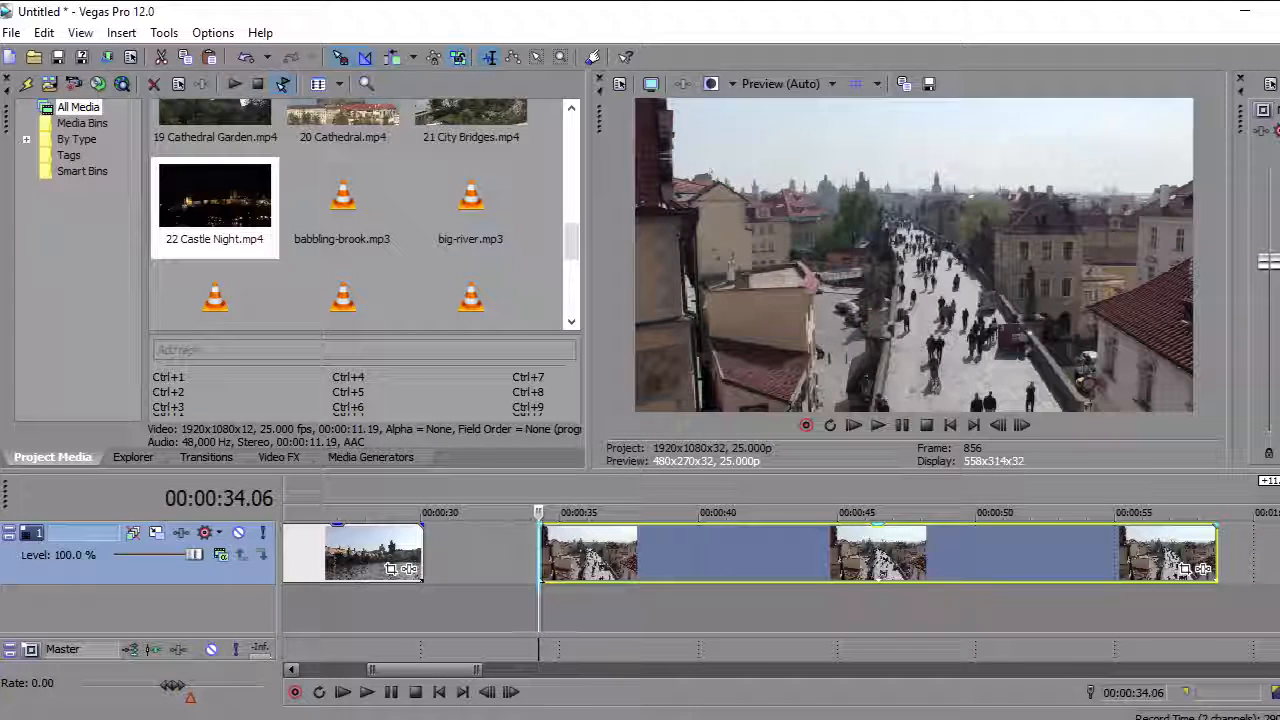
left_click_drag(540, 577, 486, 580)
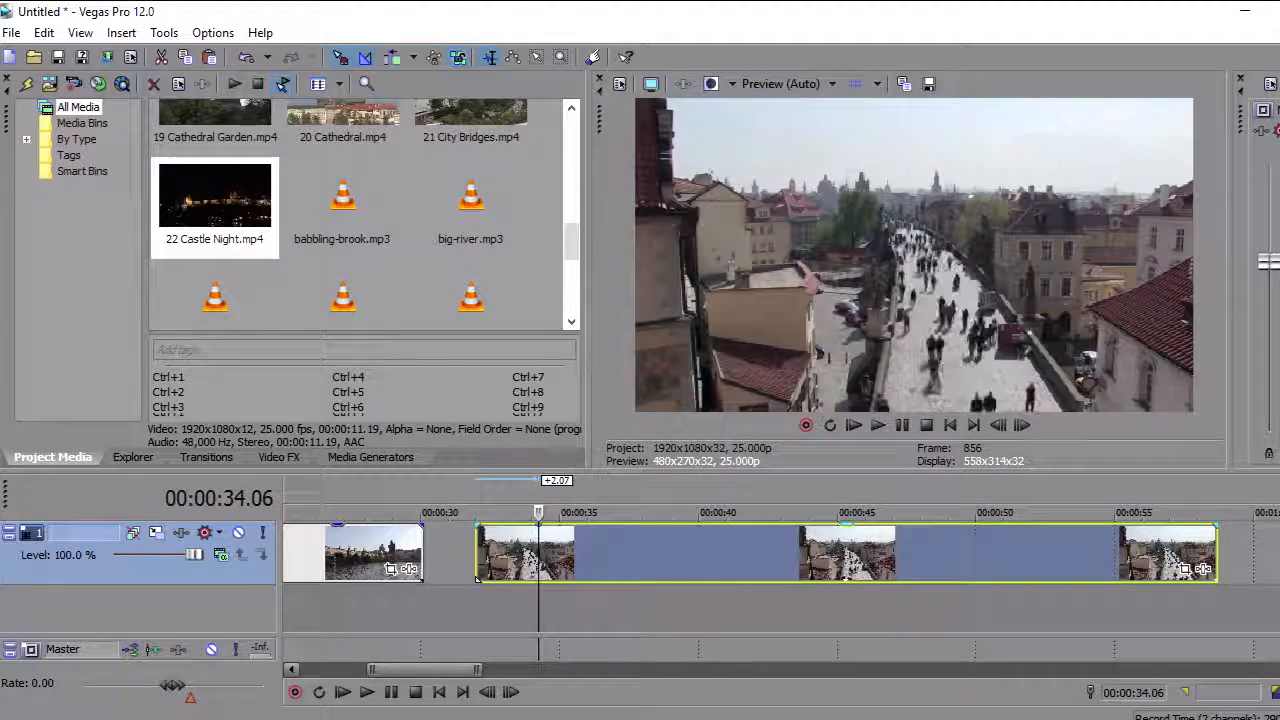
key("space")
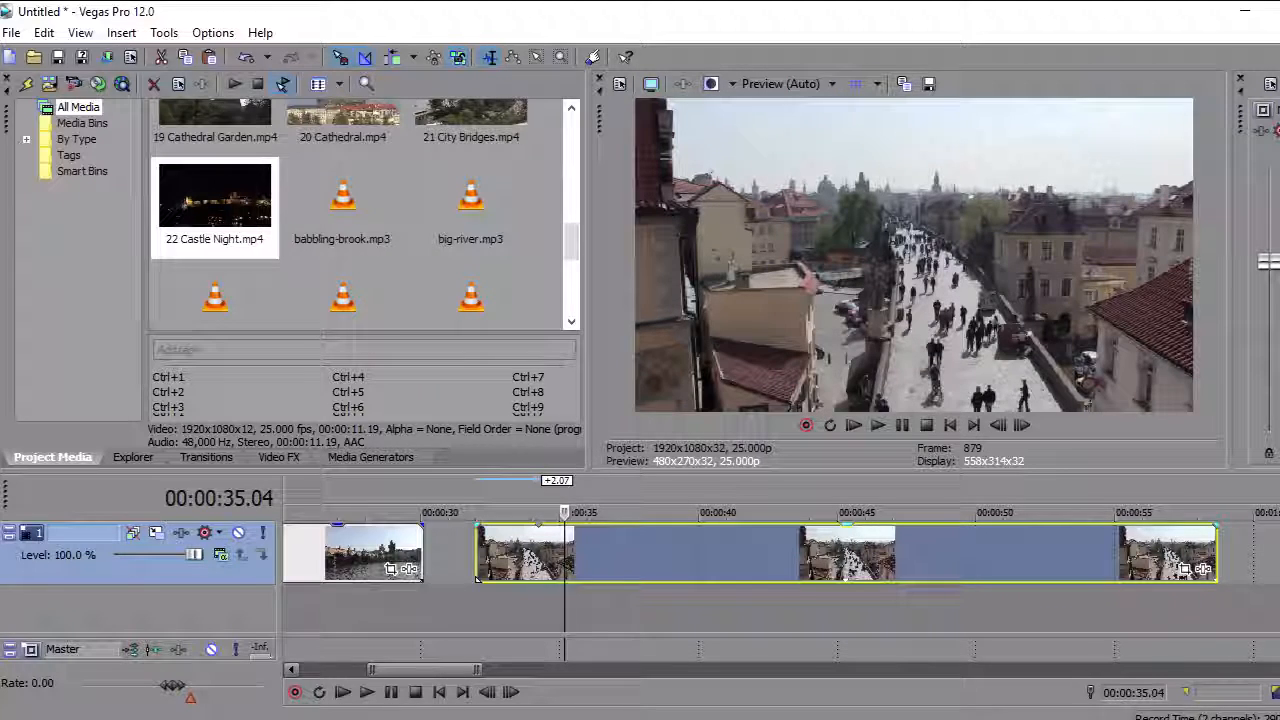
mouse_move(477, 578)
left_mouse_down()
mouse_move(543, 578)
mouse_move(495, 578)
left_mouse_up()
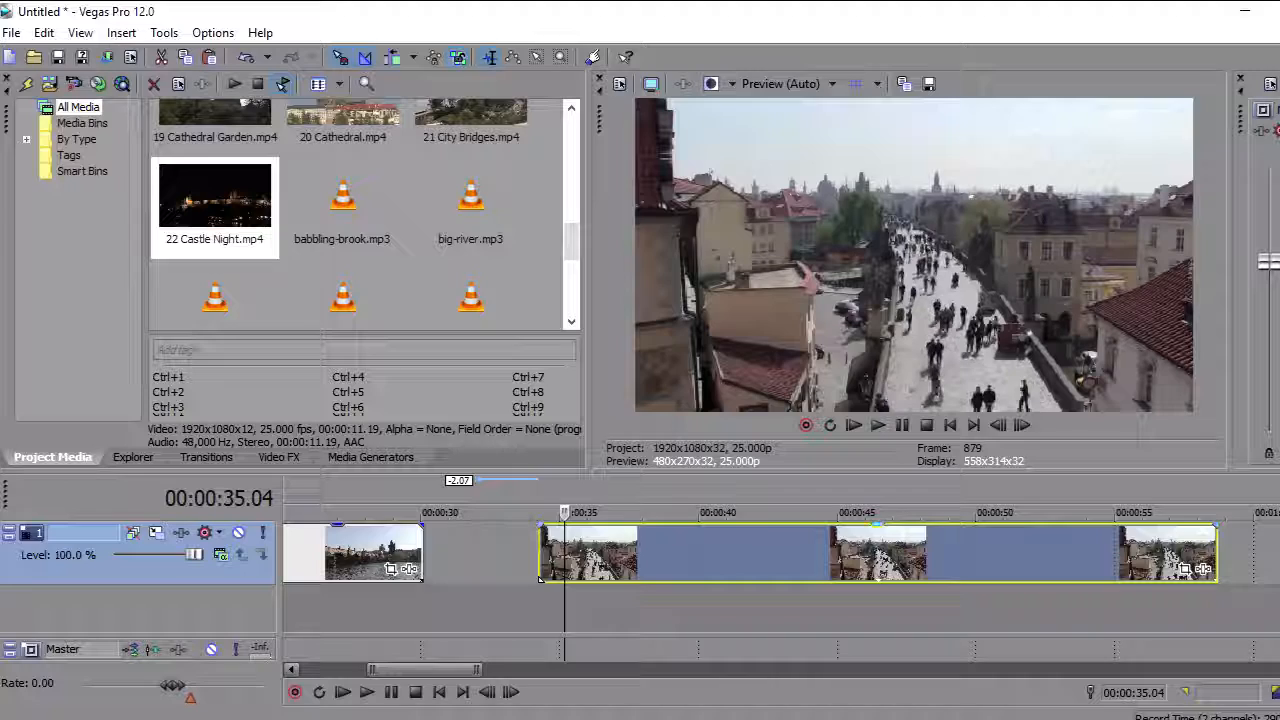
left_click_drag(1217, 555, 1249, 555)
key("ctrl+z")
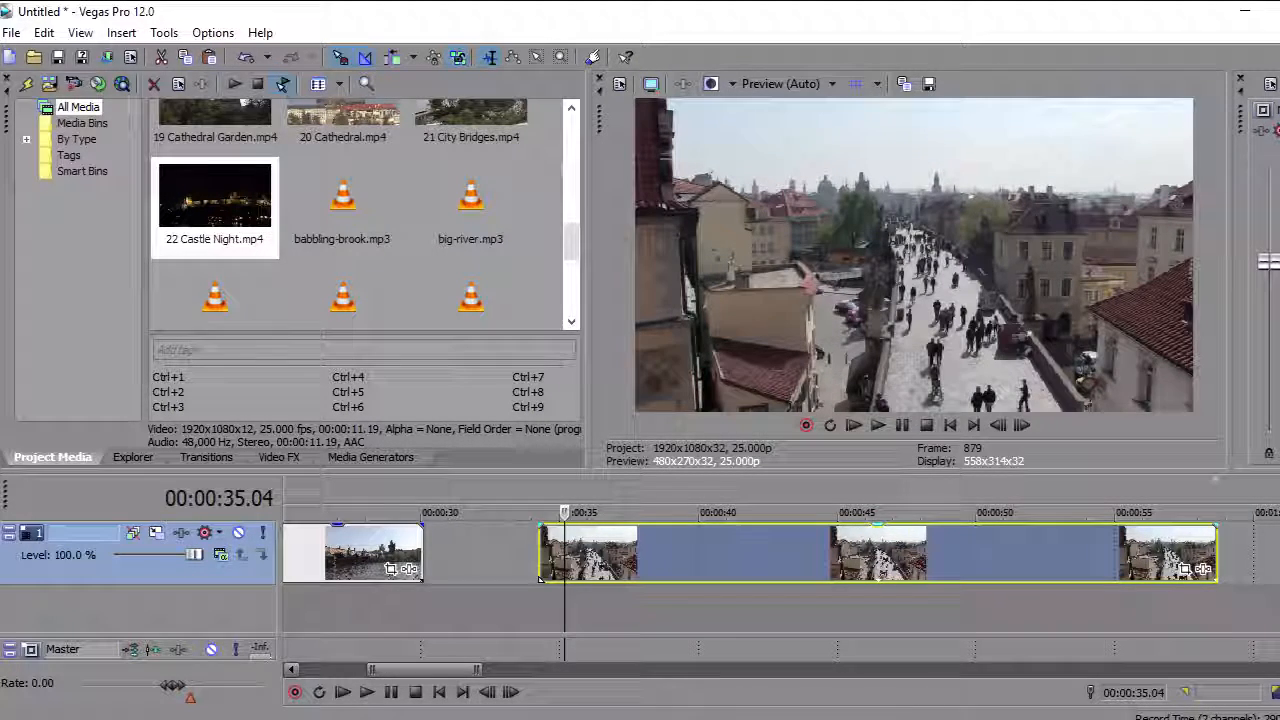
Step: Move the fourth clip to about 00:01:52 with ripple editing so all following clips shift along with it
scroll(540, 578, "down", 2)
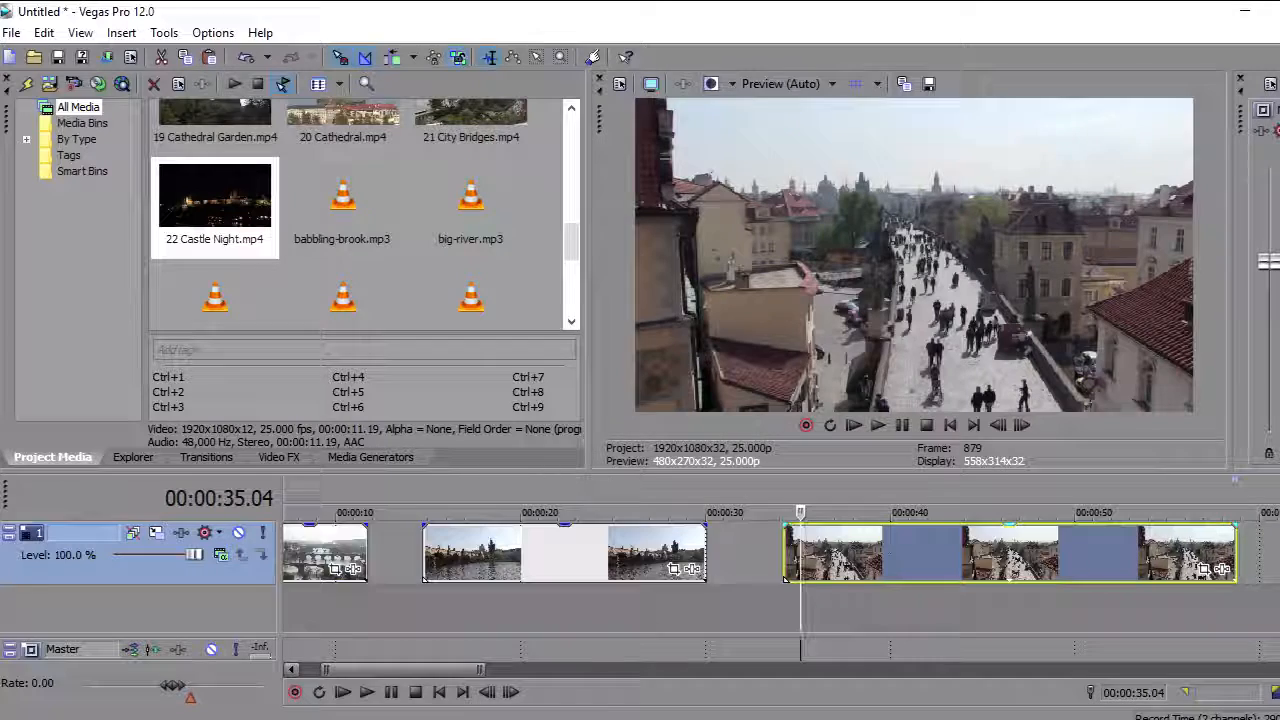
scroll(768, 578, "down", 2)
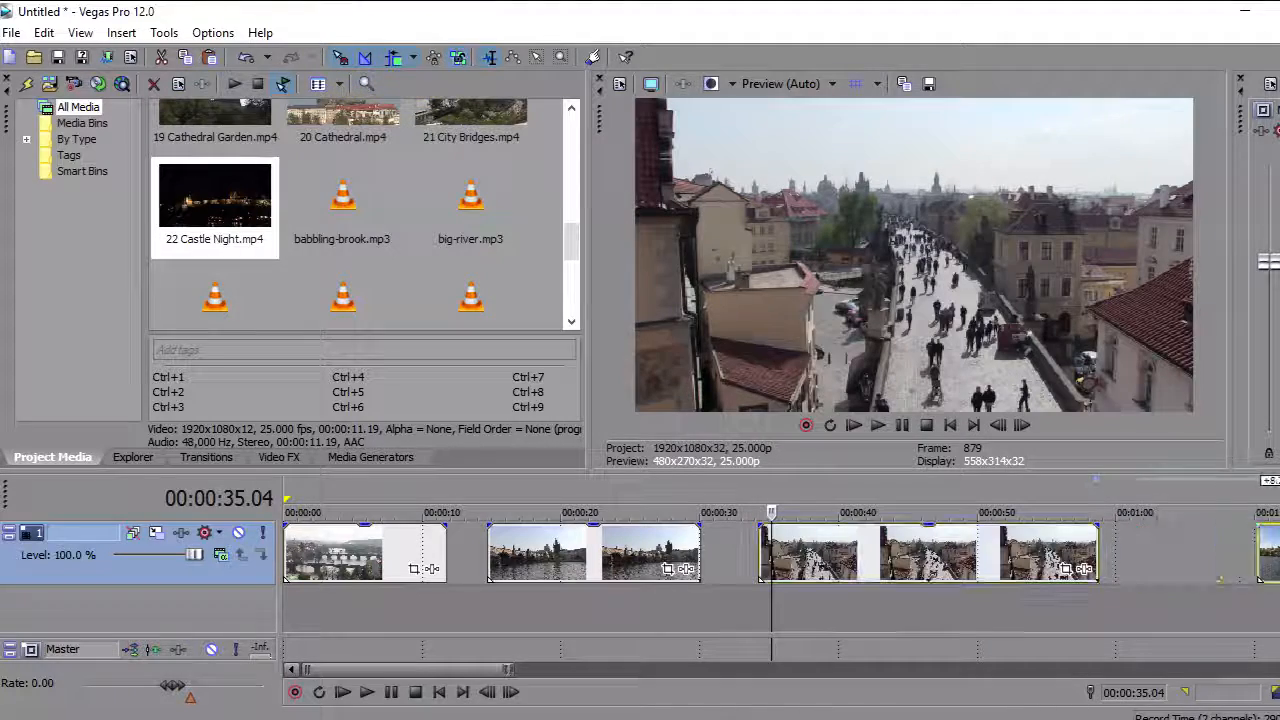
scroll(780, 550, "down", 4)
left_click_drag(695, 555, 803, 579)
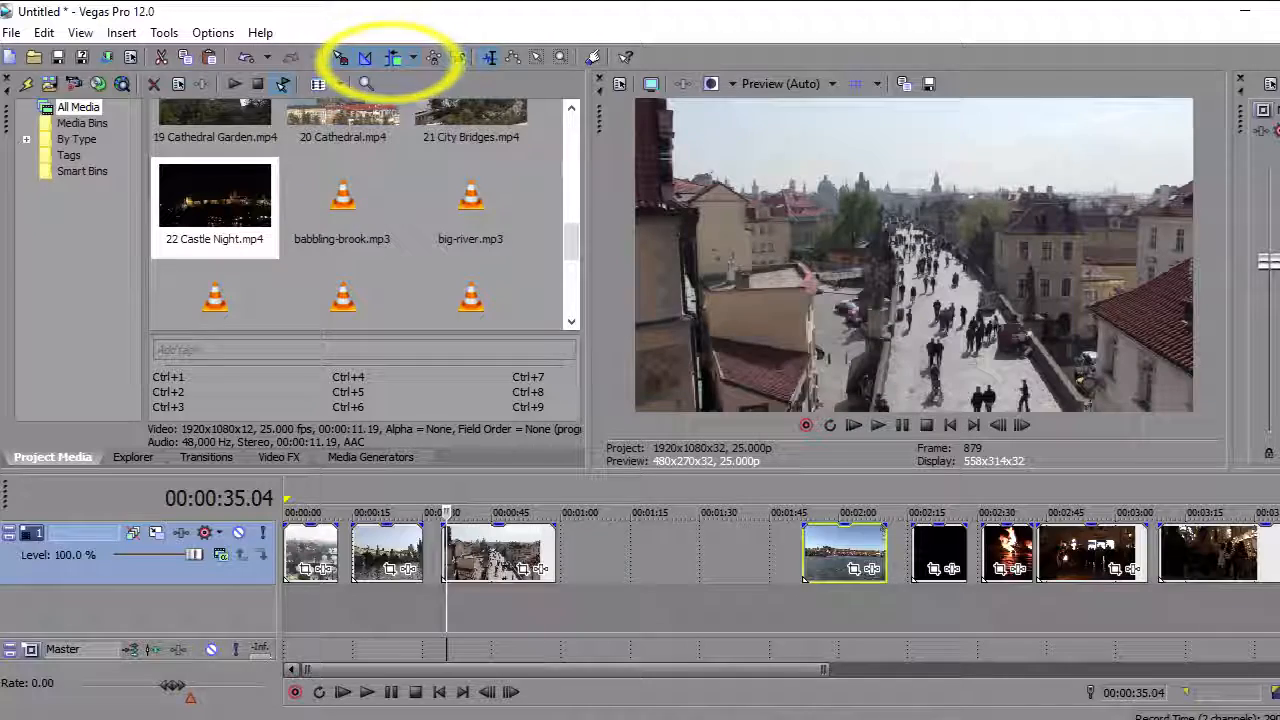
Step: Time-stretch the third clip's end past 00:01:30 for slow motion and play part of it
left_click(508, 580)
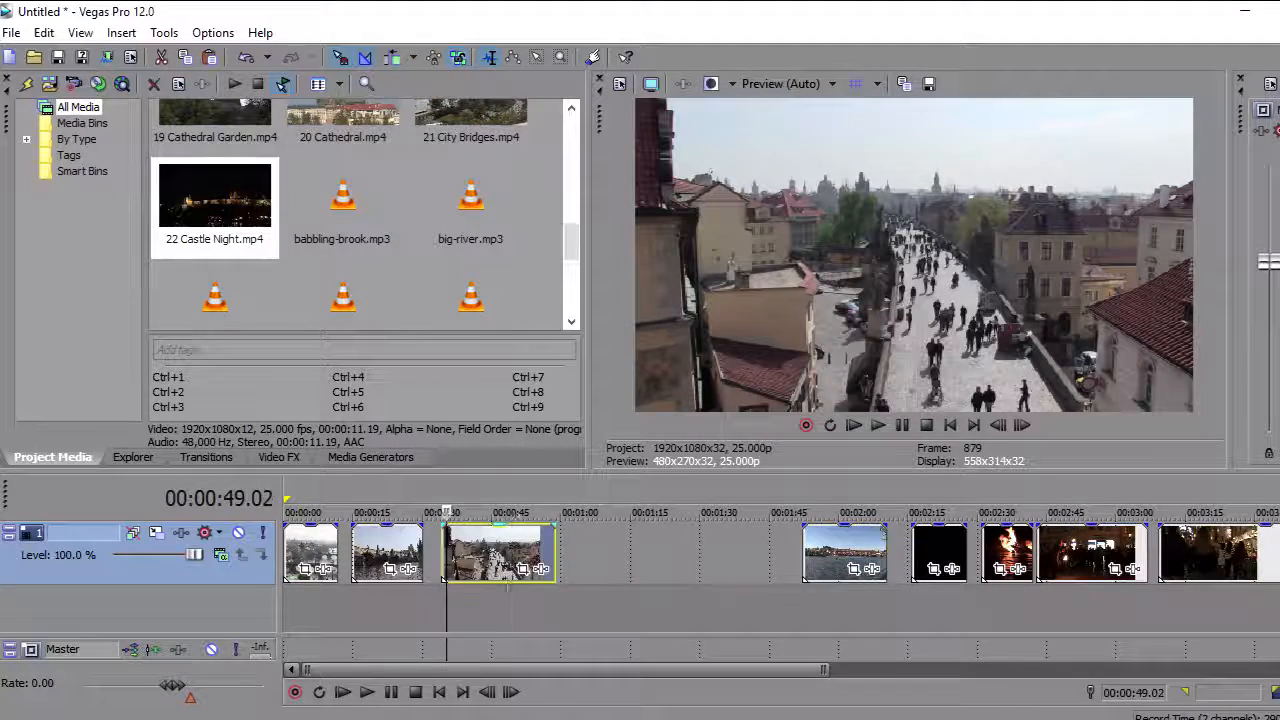
scroll(508, 585, "up", 5)
left_click(940, 566)
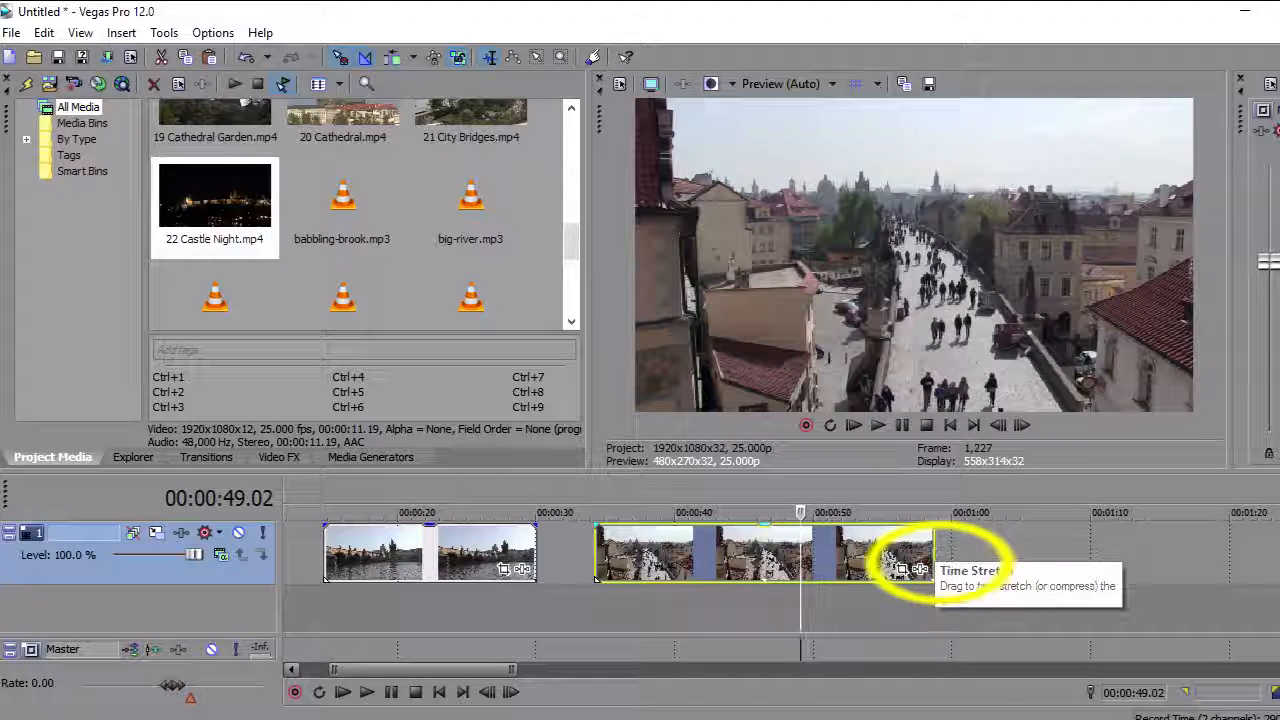
left_click_drag(918, 569, 1278, 568)
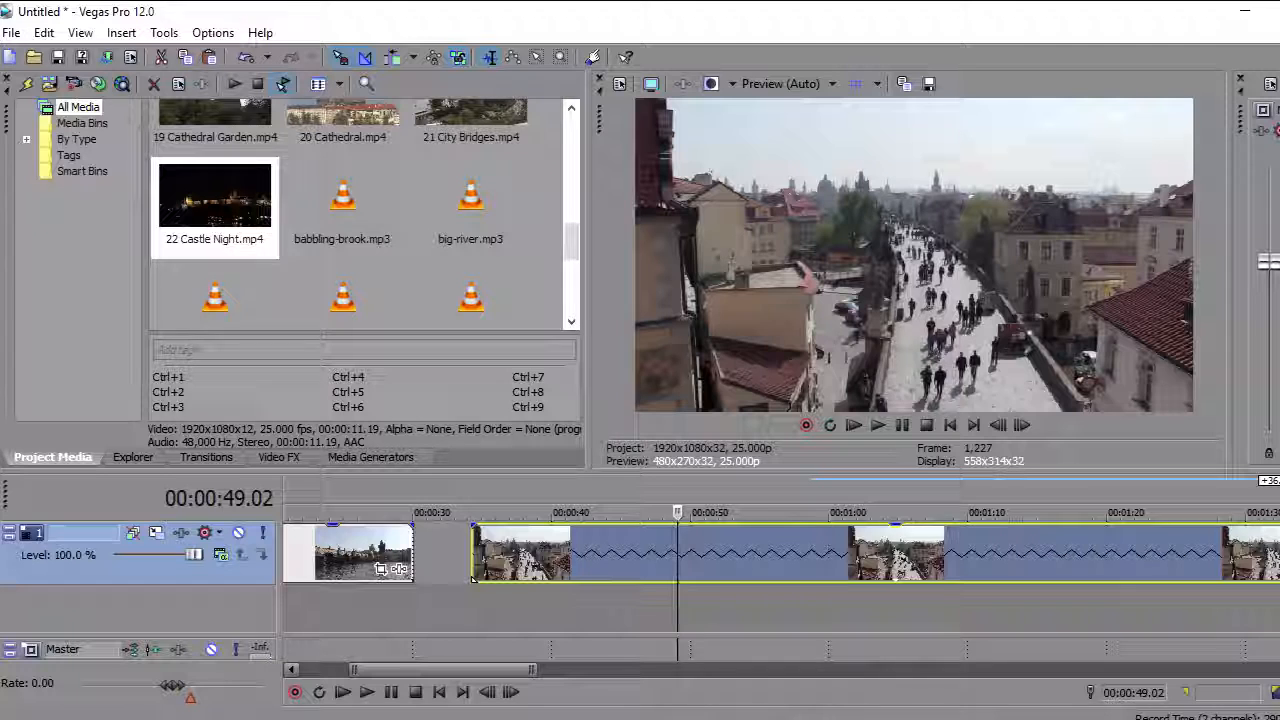
key("space")
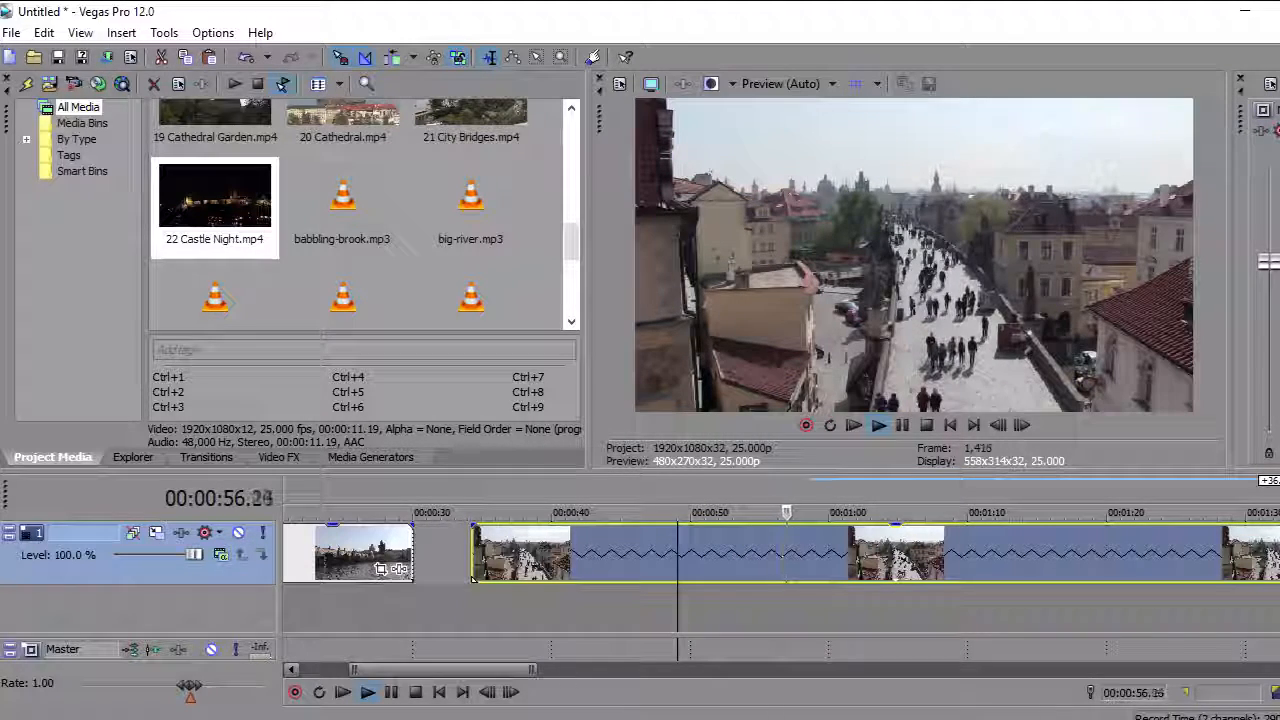
key("space")
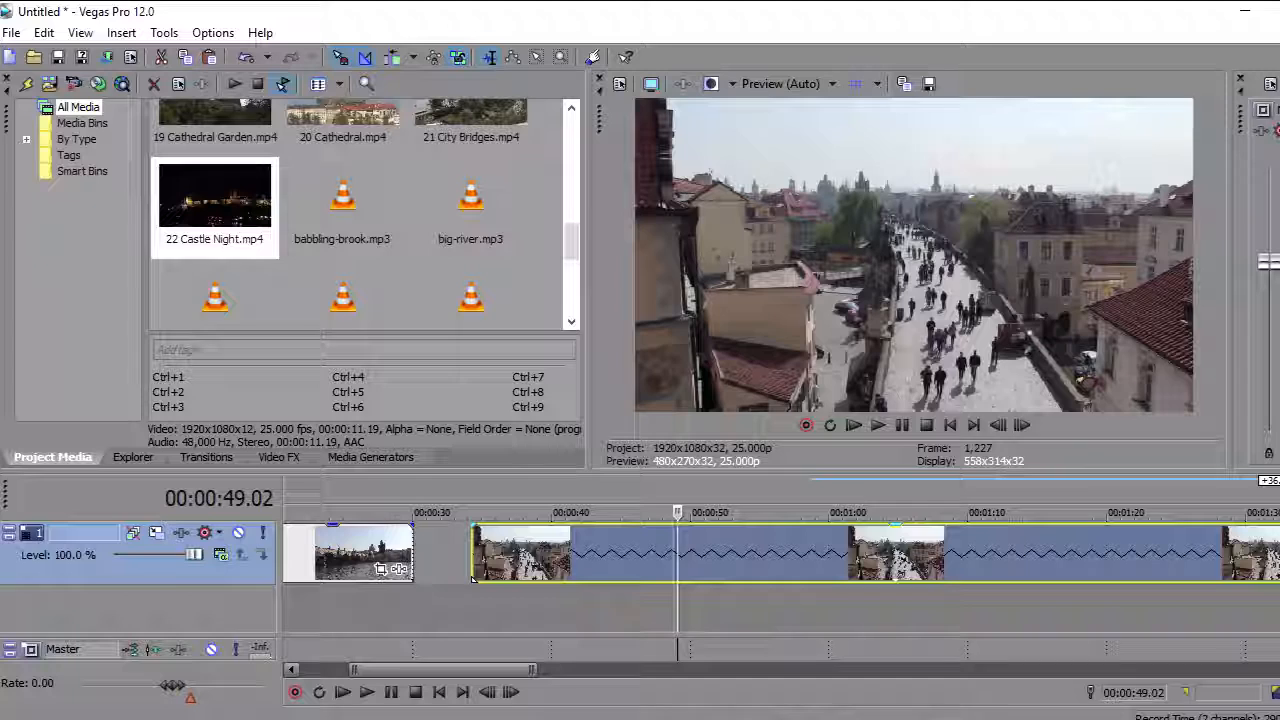
Step: Time-compress the third clip to about 6 seconds for fast motion and play it back
left_click_drag(1279, 553, 562, 553)
key("space")
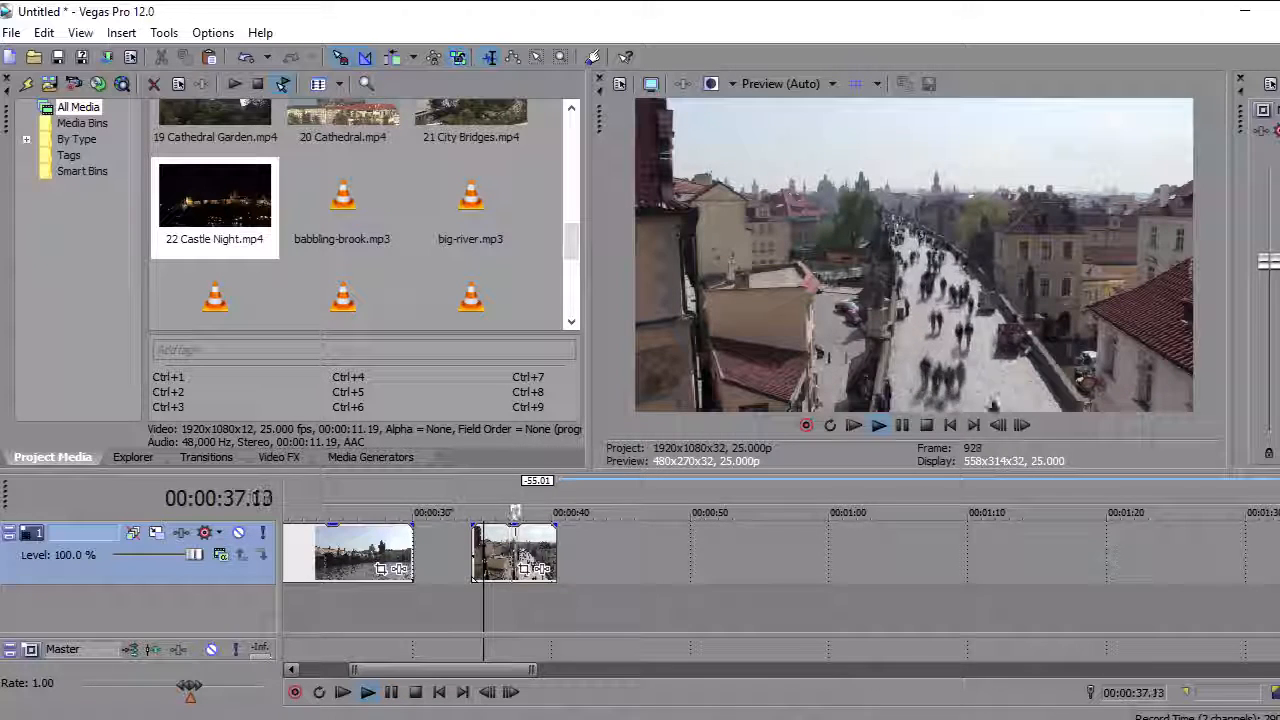
key("space")
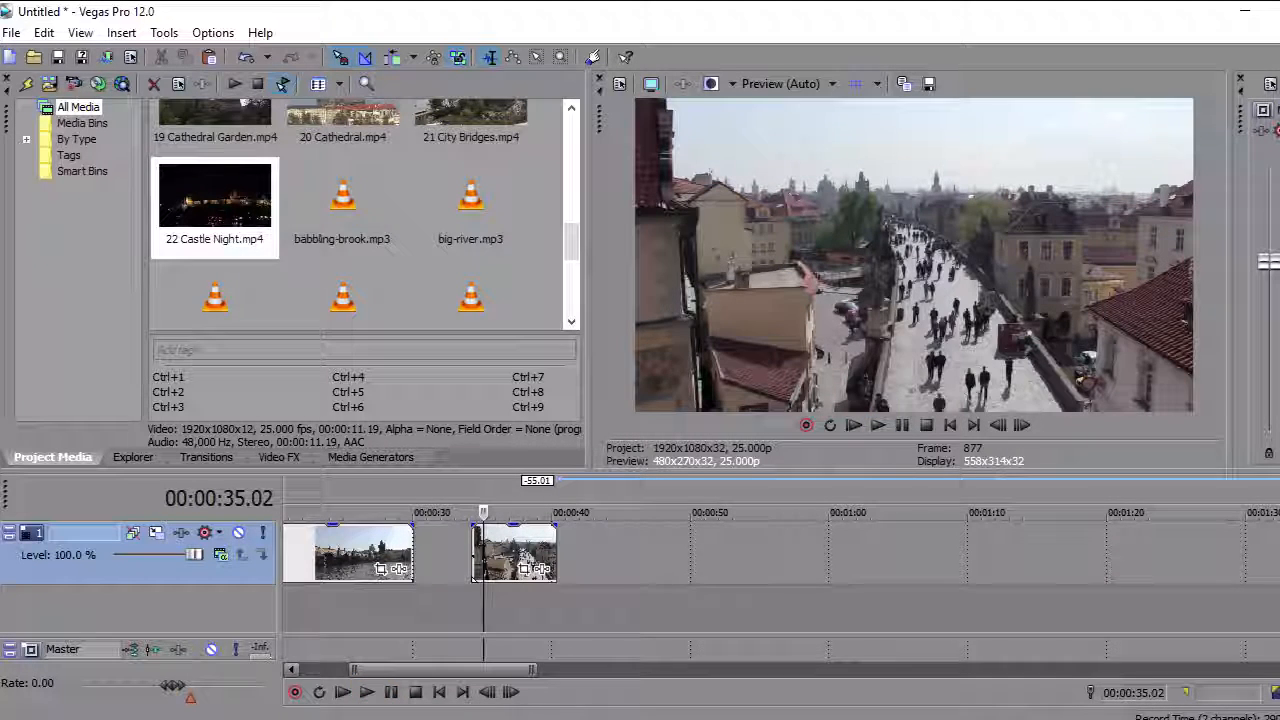
Step: Move the second clip earlier so it overlaps the first with a 3.05 crossfade, and play the transition
left_click_drag(595, 550, 732, 550)
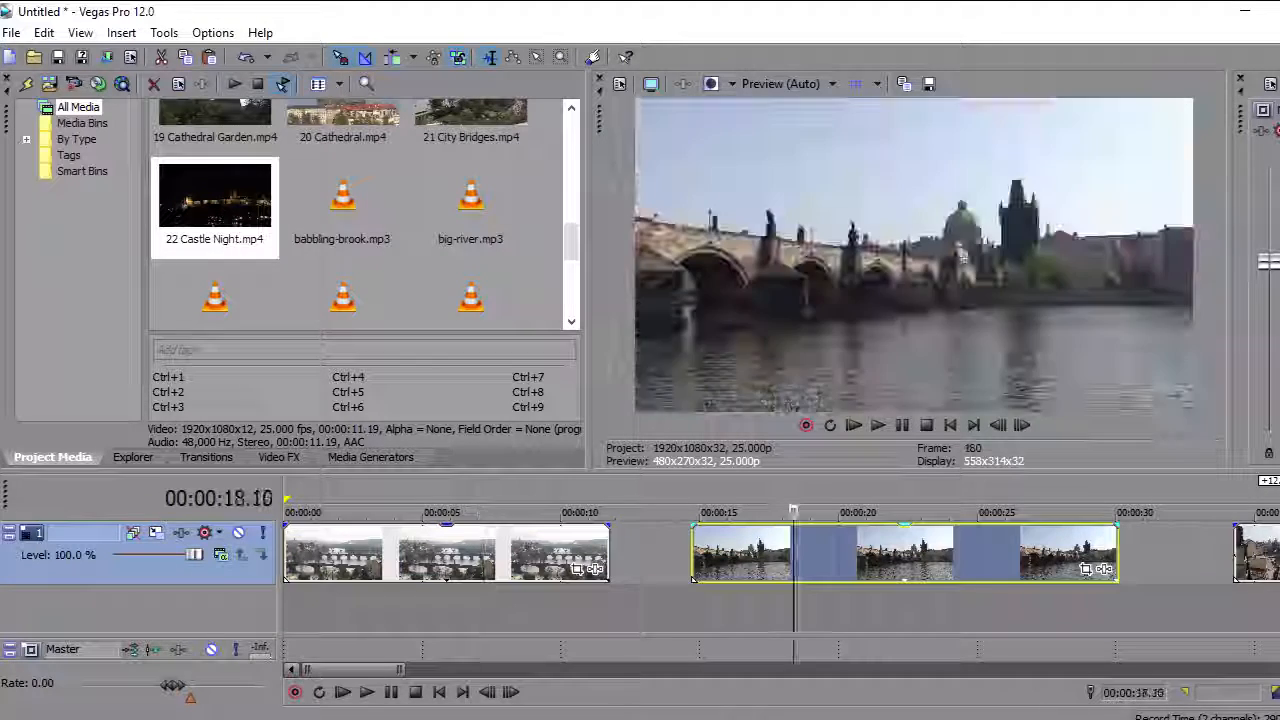
left_click_drag(793, 552, 741, 552)
left_click_drag(641, 578, 520, 578)
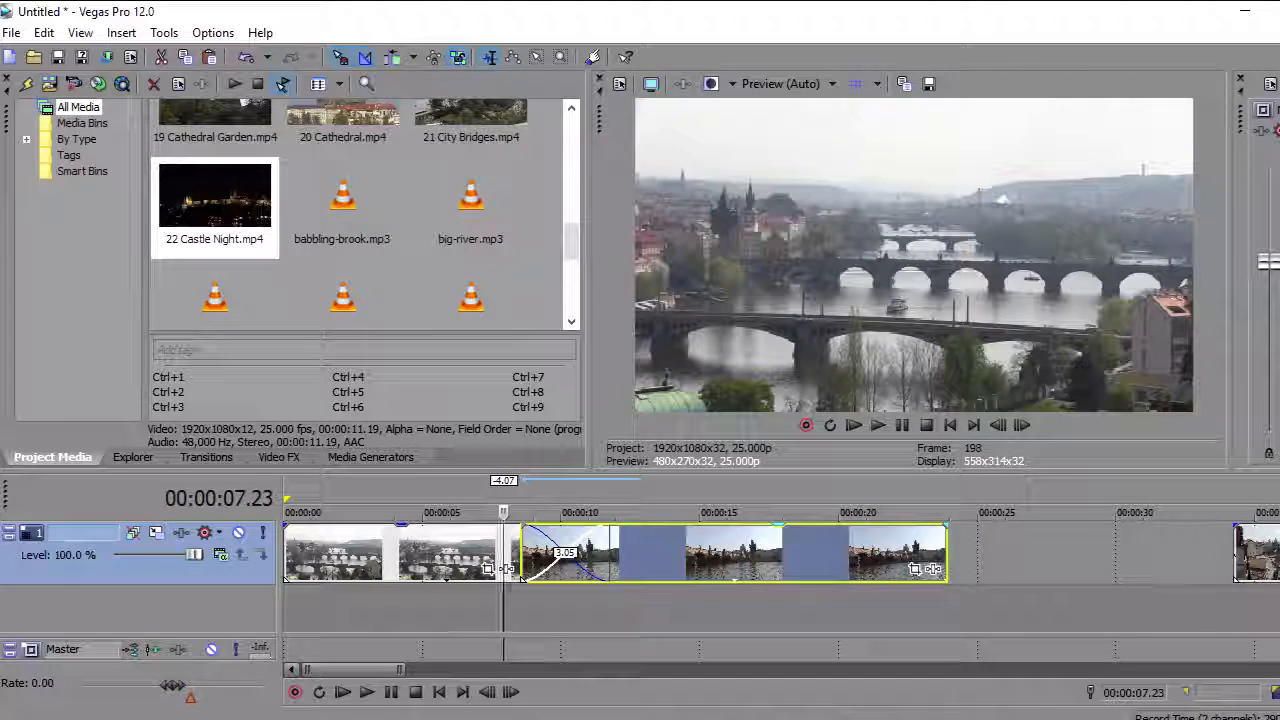
key("space")
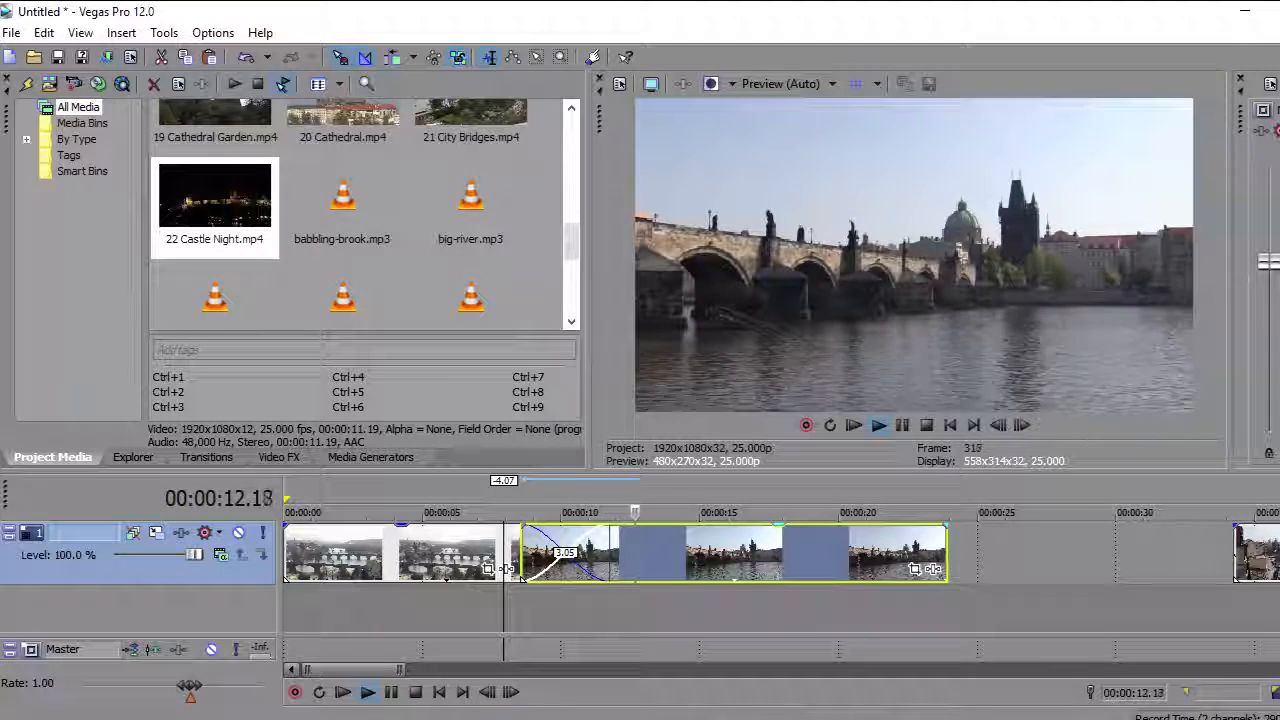
key("space")
Step: Shorten the crossfade between the first two clips to 1.00 by moving the second clip, and play it
left_click_drag(507, 570, 585, 575)
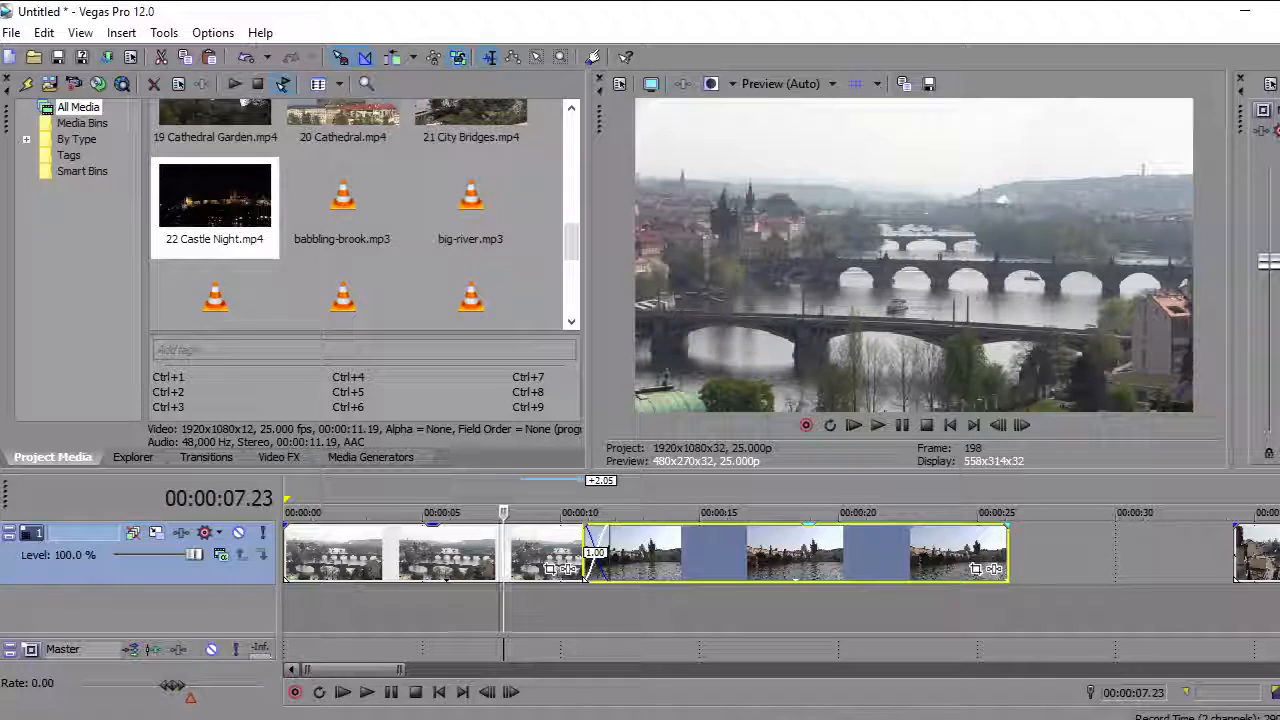
key("space")
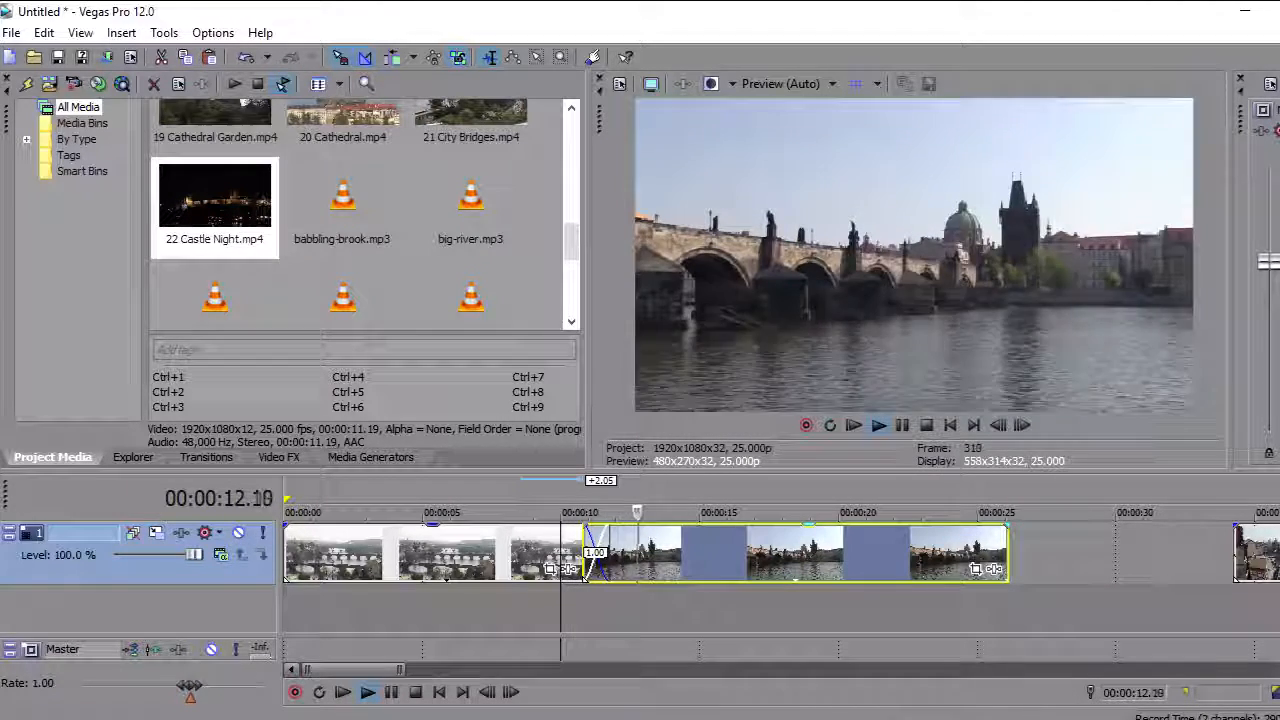
key("space")
Step: Butt the second clip against the first to preview a hard cut, and overlap them with a 2.09 crossfade
left_click_drag(584, 576, 610, 578)
left_click(576, 513)
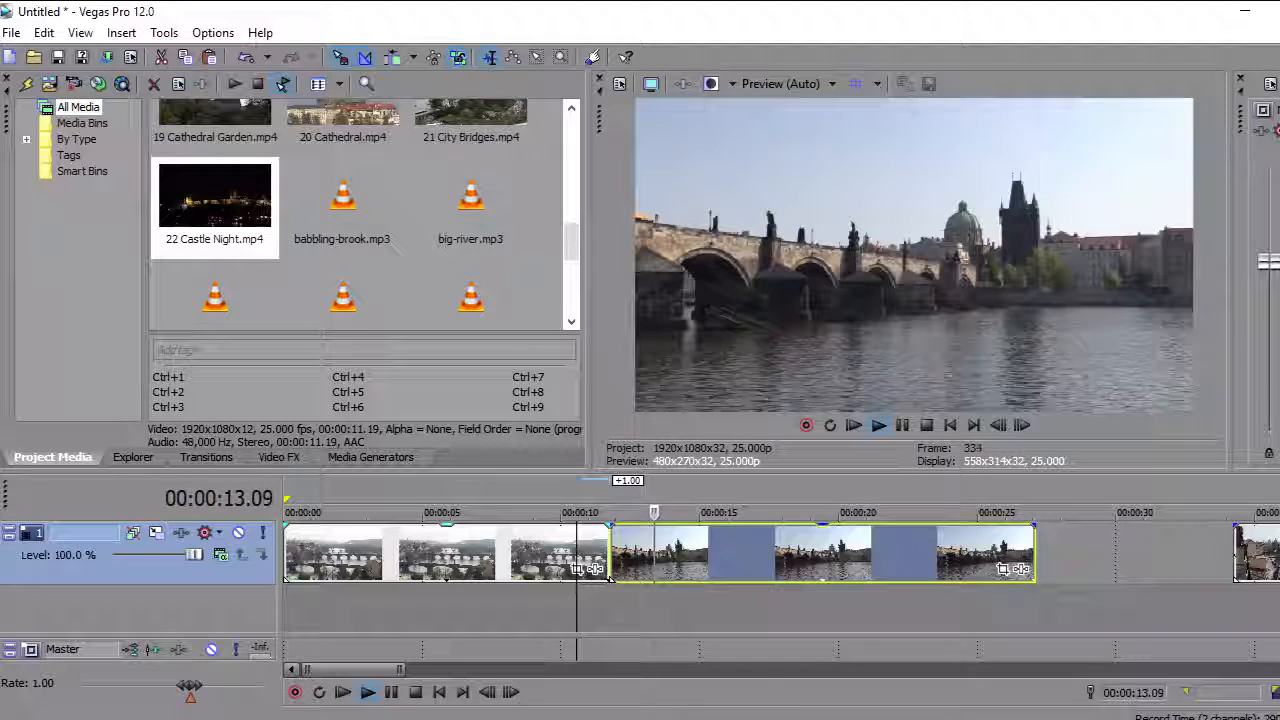
key("space")
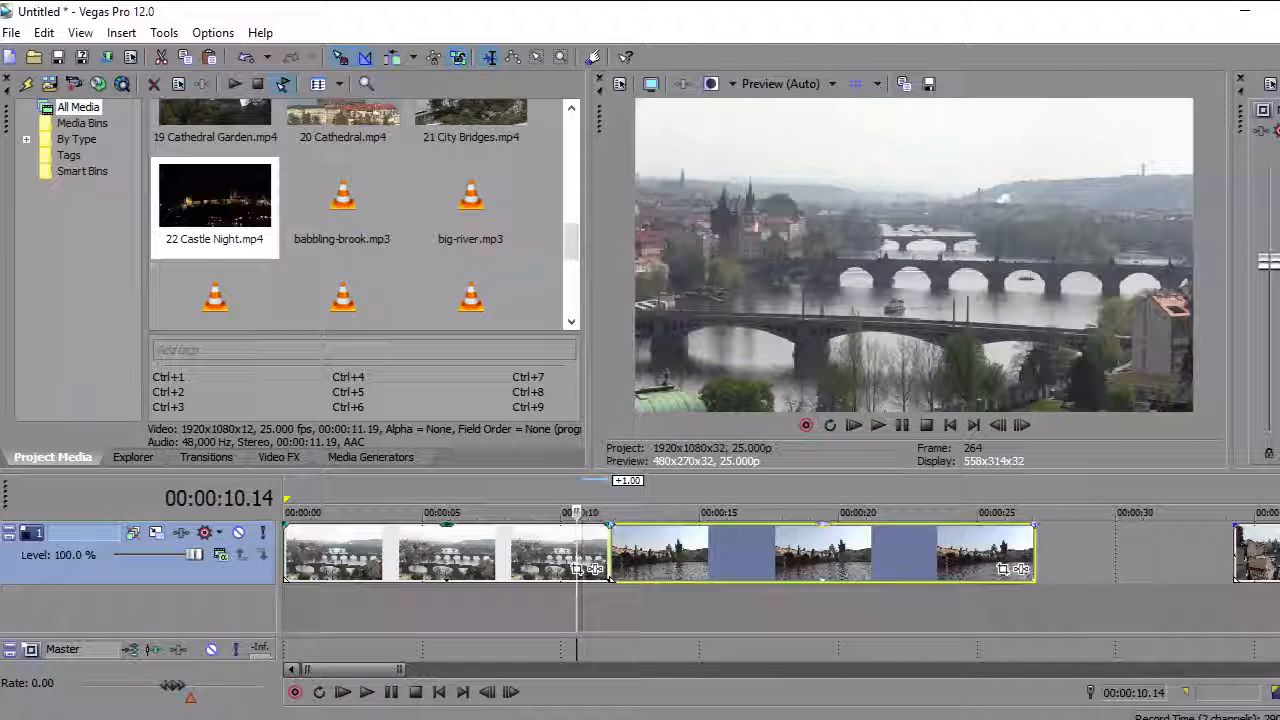
left_click_drag(740, 555, 675, 555)
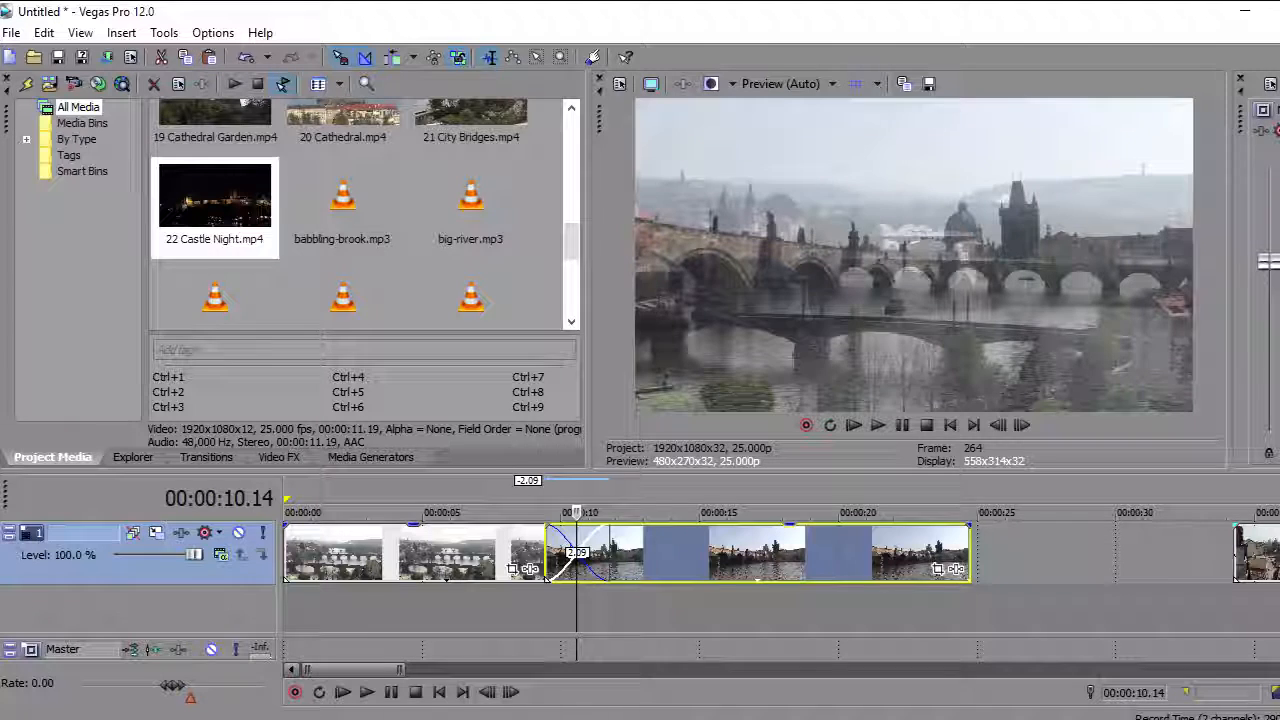